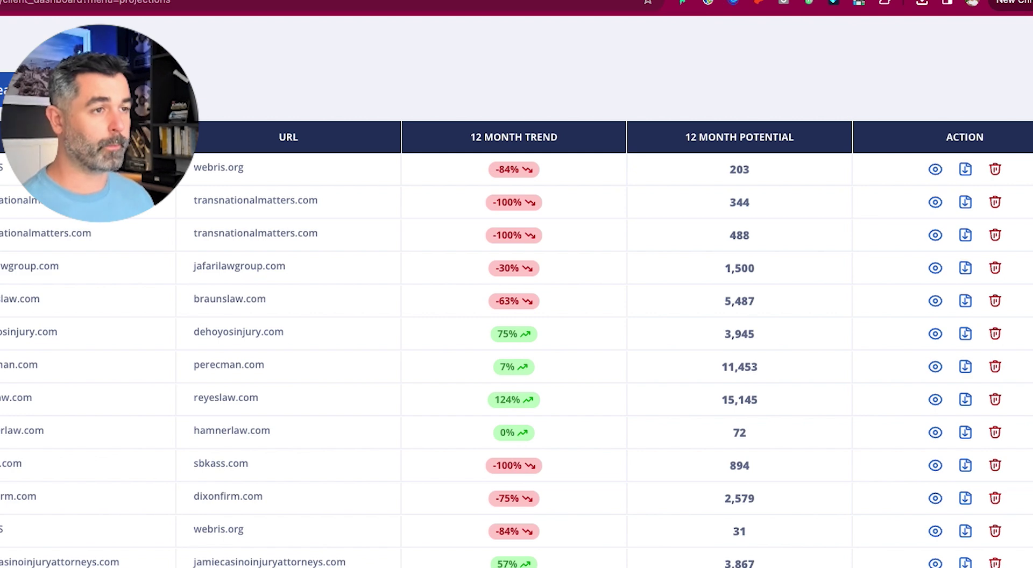
- Start a new traffic projection and name it WEBRIS
click(502, 156)
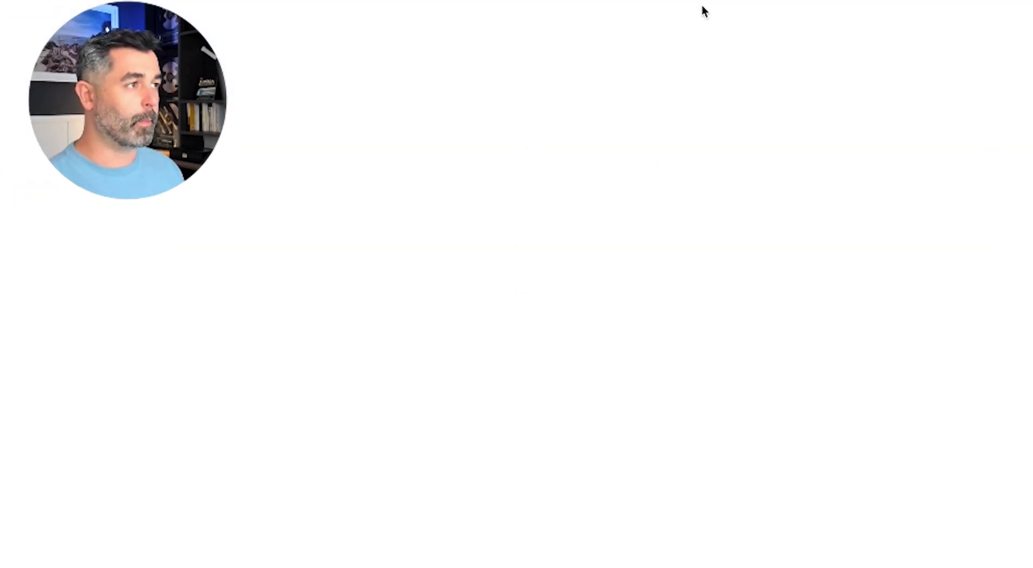
scroll(753, 275, down, 3)
scroll(749, 280, up, 2)
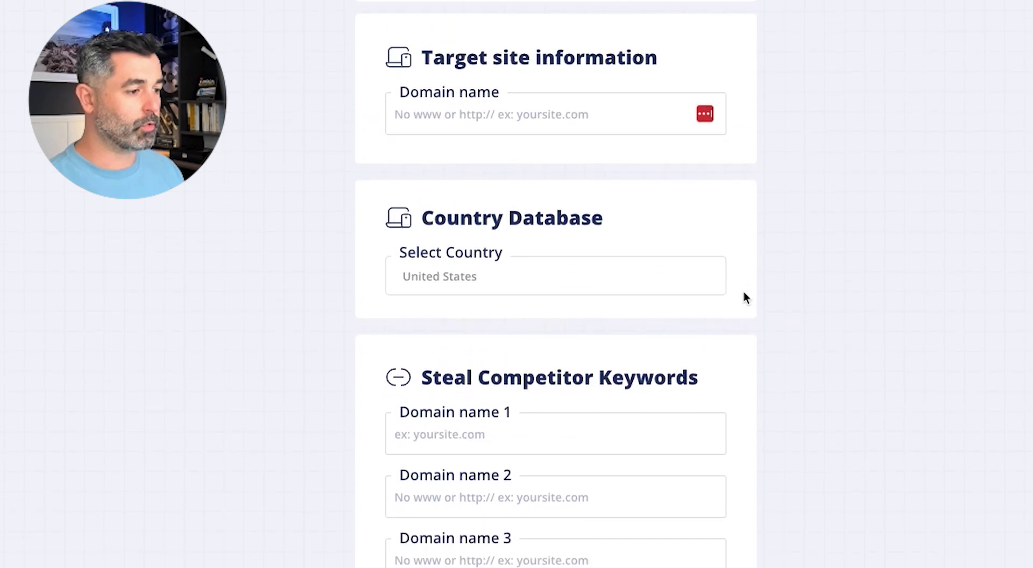
scroll(745, 295, down, 2)
scroll(586, 538, down, 1)
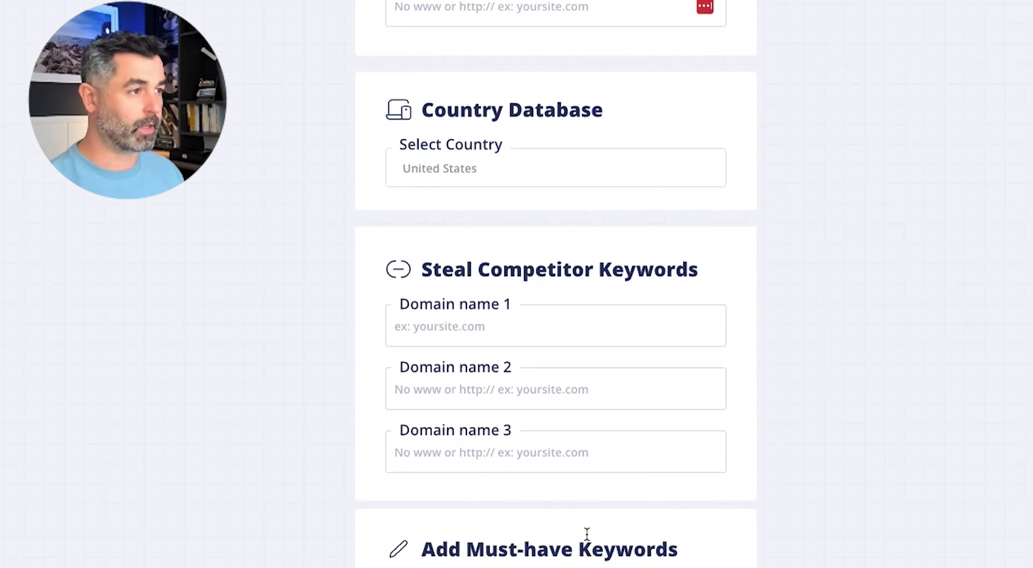
scroll(554, 344, up, 5)
click(508, 117)
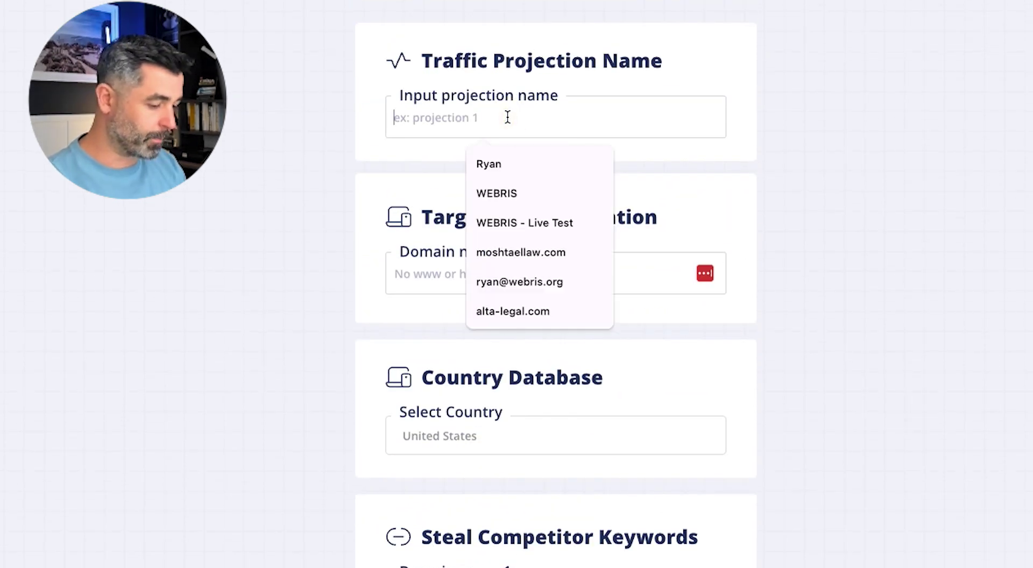
click(496, 193)
- Set the target site's domain name to webris.org
click(478, 276)
text(webri)
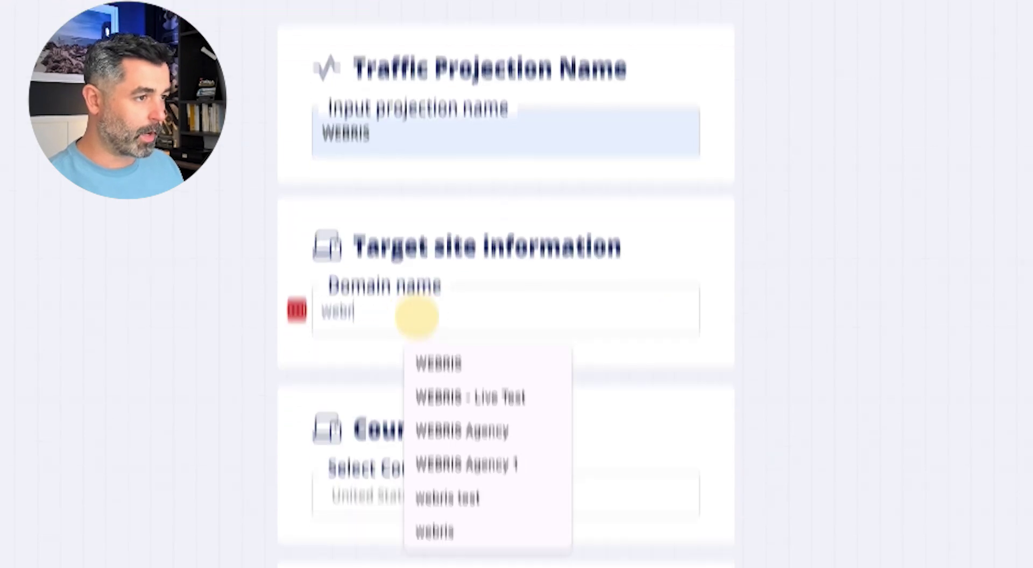
text(s)
key(BackSpace)
key(BackSpace)
text(is.org)
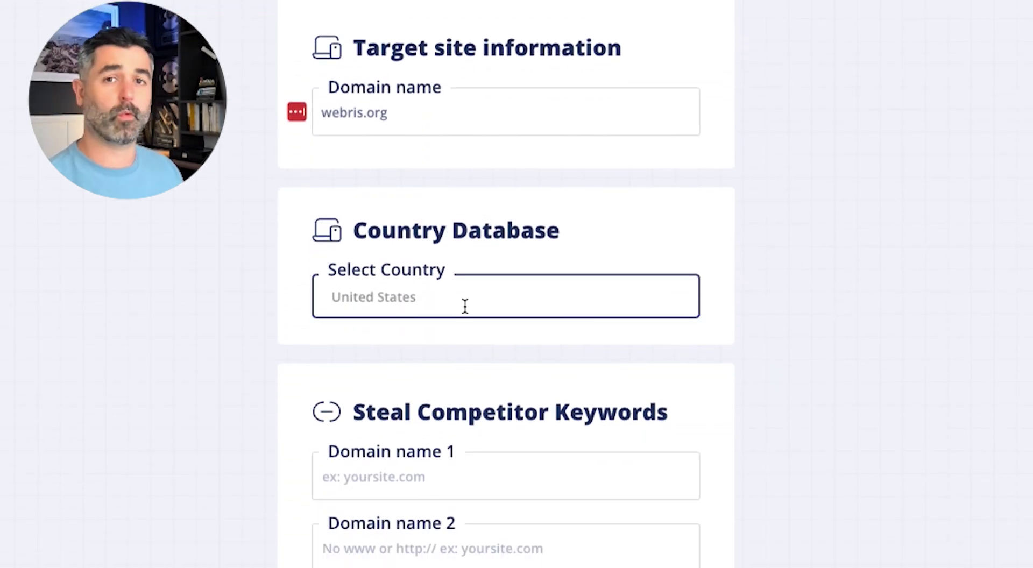
- Enter rankings.io, onthemap.com and lawrank.com as the three competitor domains for stealing keywords
click(408, 495)
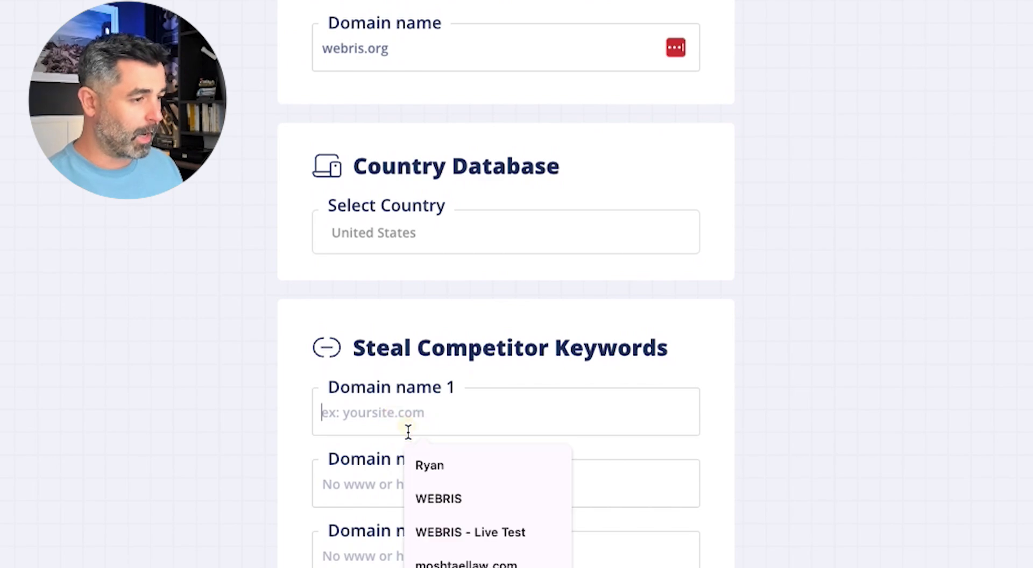
text(rankings.)
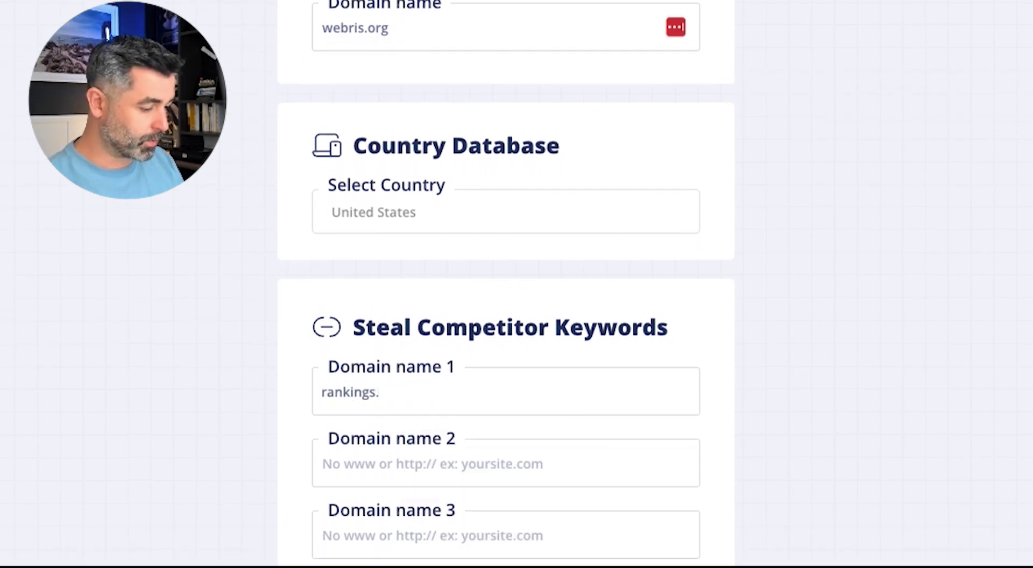
text(io)
key(Tab)
text(onth)
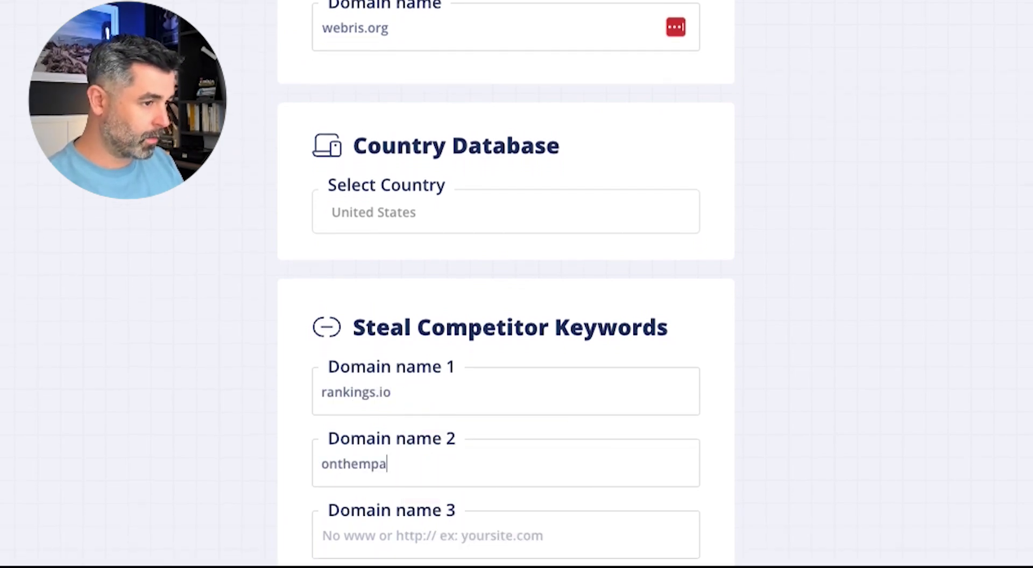
text(emap.com)
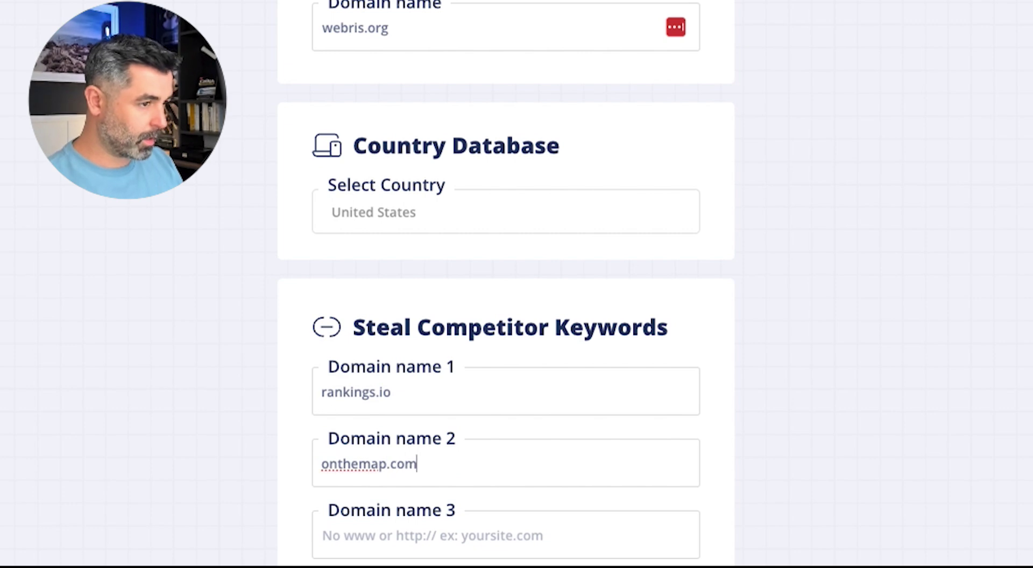
key(Tab)
text(lawrank.com)
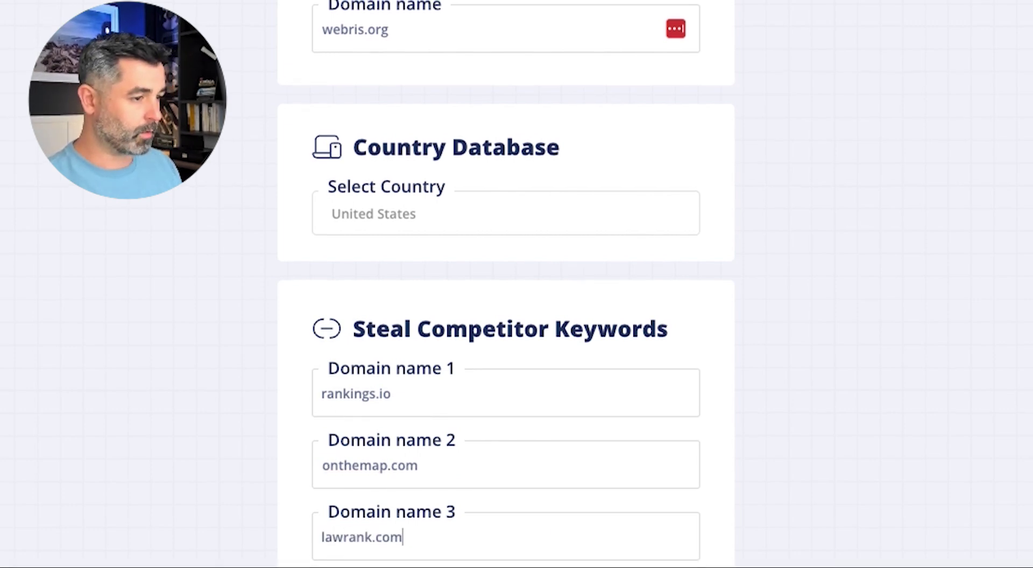
- Review the competitor domains and read the instructions for adding must-have keywords
scroll(760, 311, down, 8)
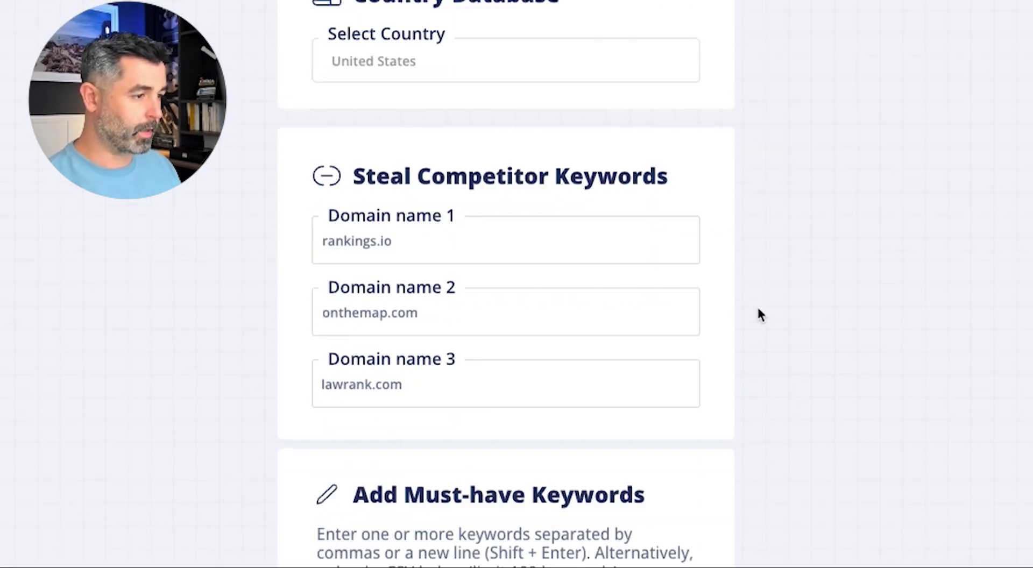
drag(601, 245, 612, 301)
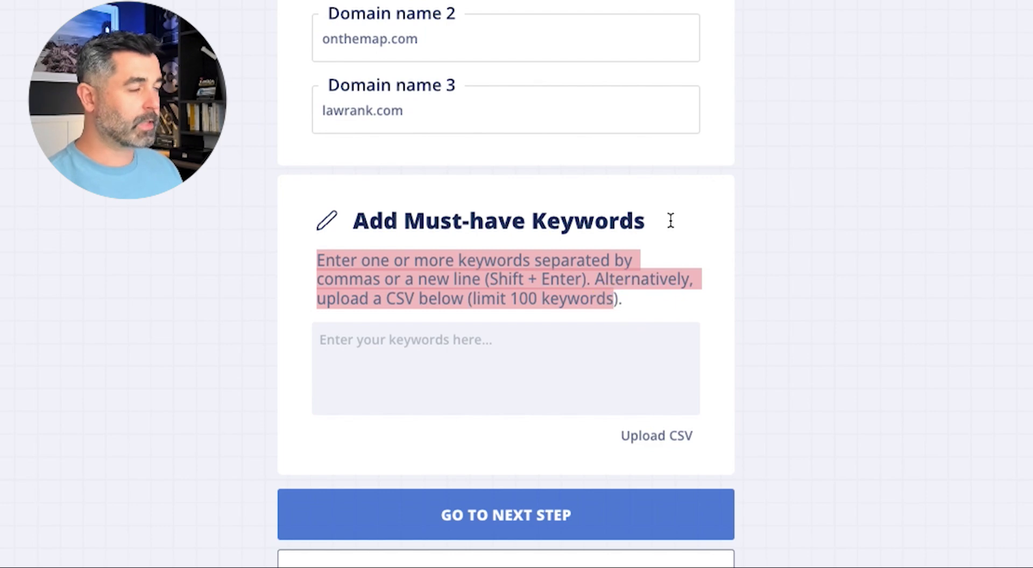
click(805, 3)
scroll(594, 127, up, 5)
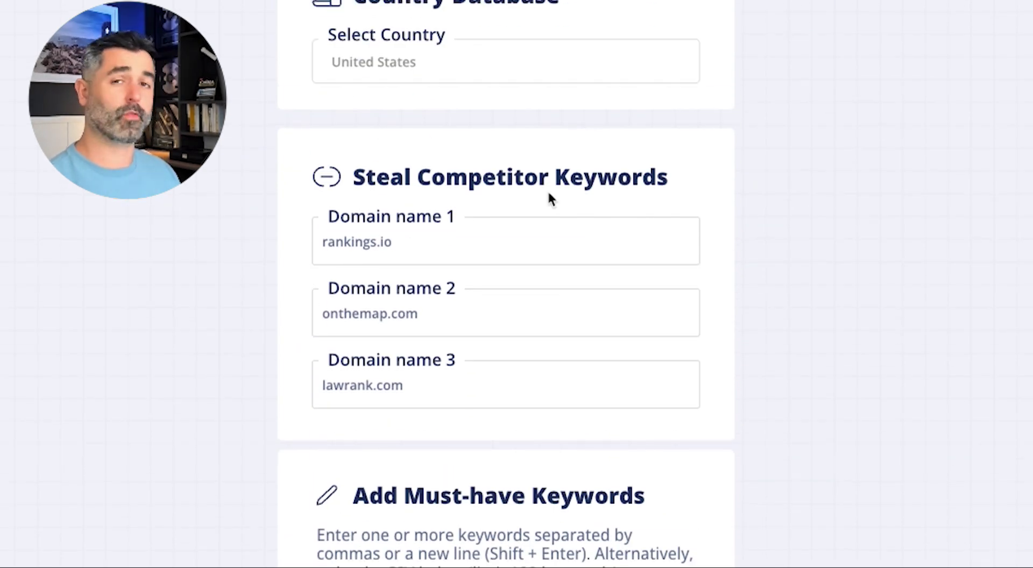
scroll(547, 194, down, 1)
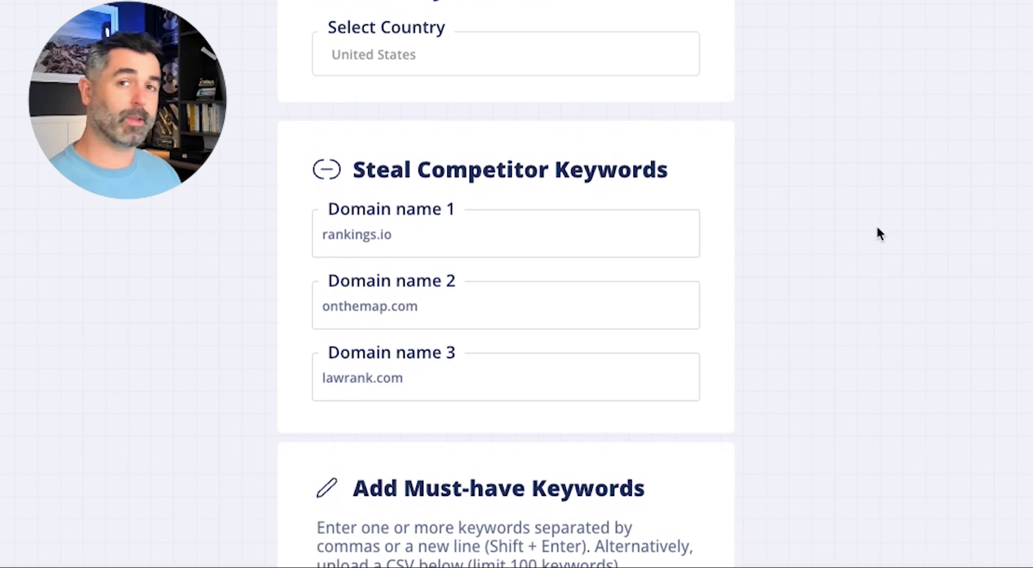
scroll(843, 238, down, 3)
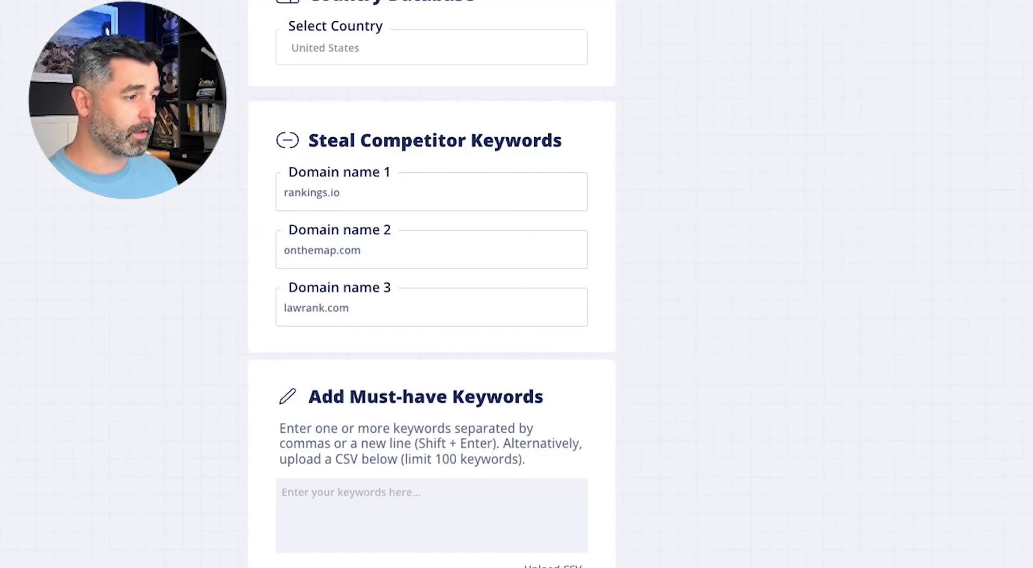
- Upload law-firm-seo_broad-match_us_2024-03-27.csv as must-have keywords, mark it as having headers and use its Keyword column
click(551, 563)
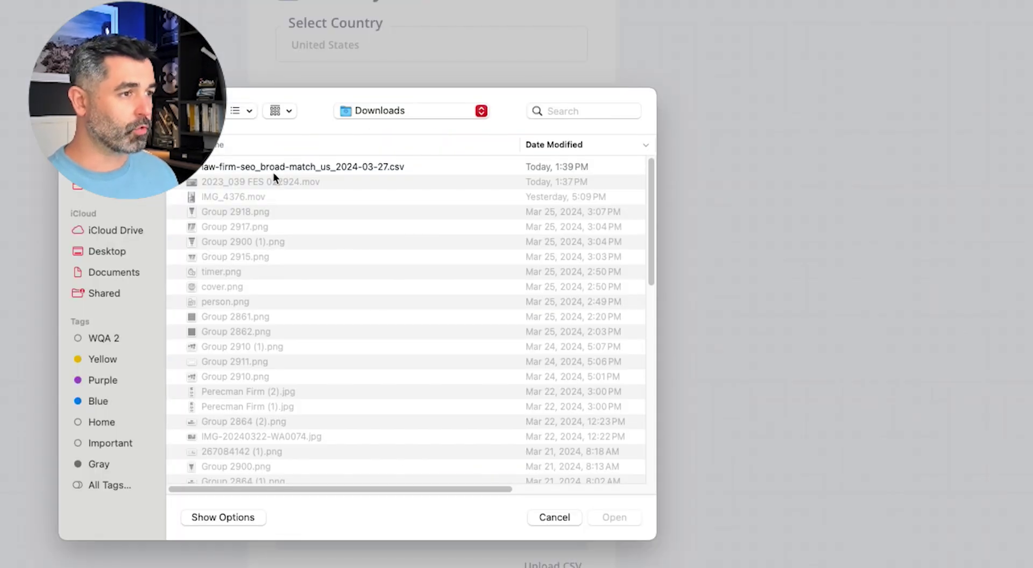
double_click(274, 168)
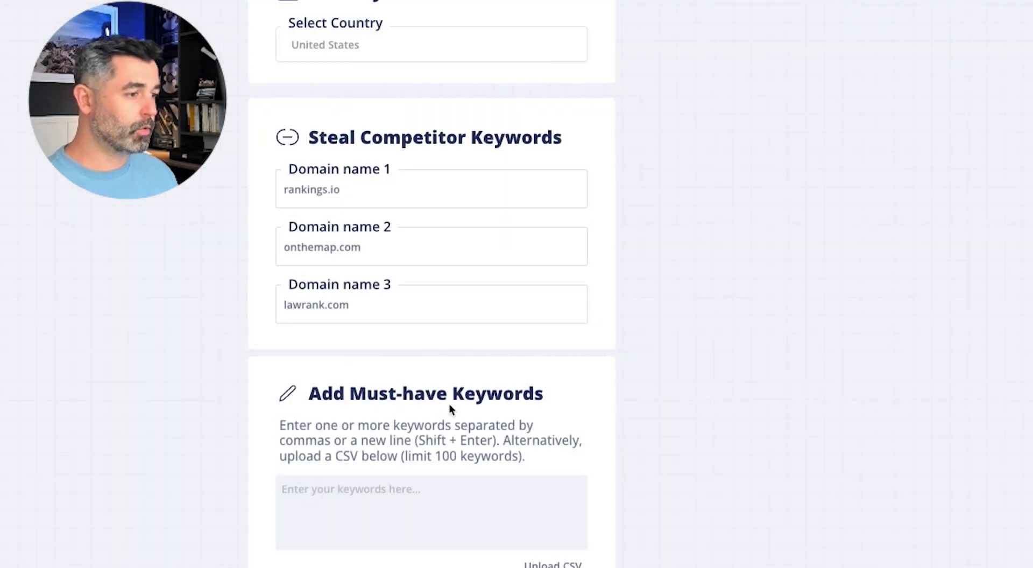
click(502, 482)
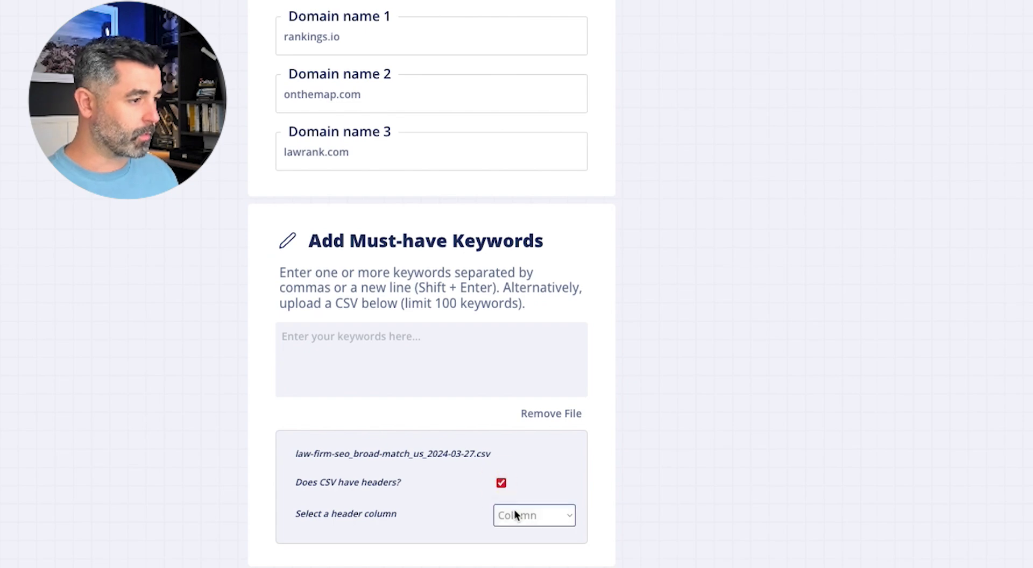
click(518, 515)
click(671, 495)
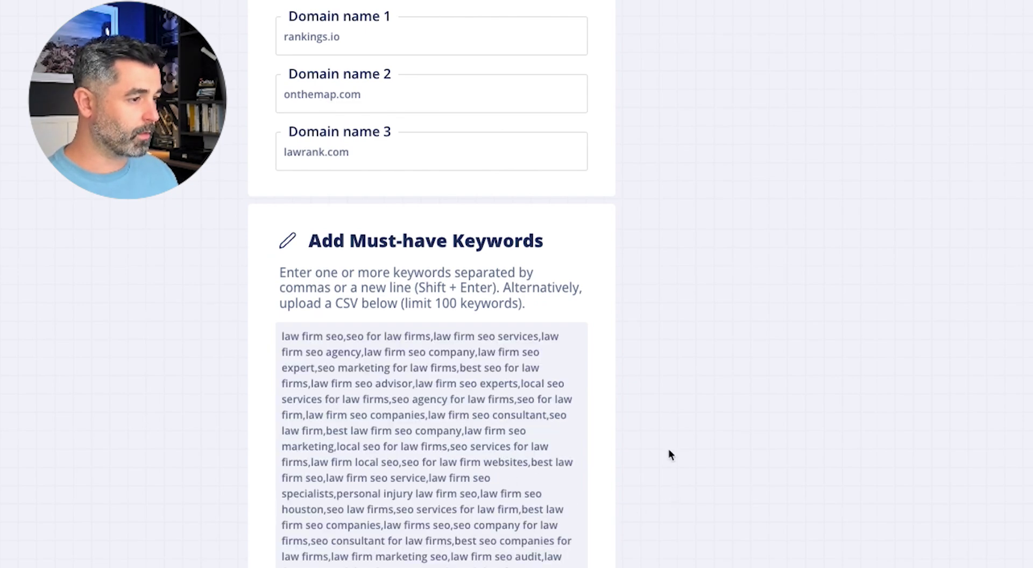
- Submit the completed projection setup and go to the domain performance and search volume results
scroll(671, 453, down, 7)
scroll(523, 428, down, 7)
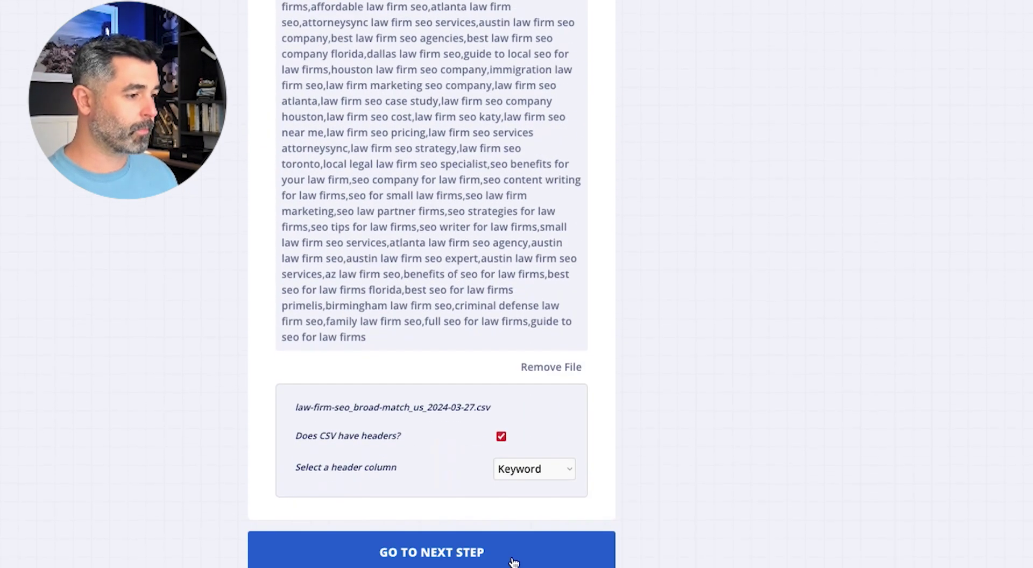
click(477, 555)
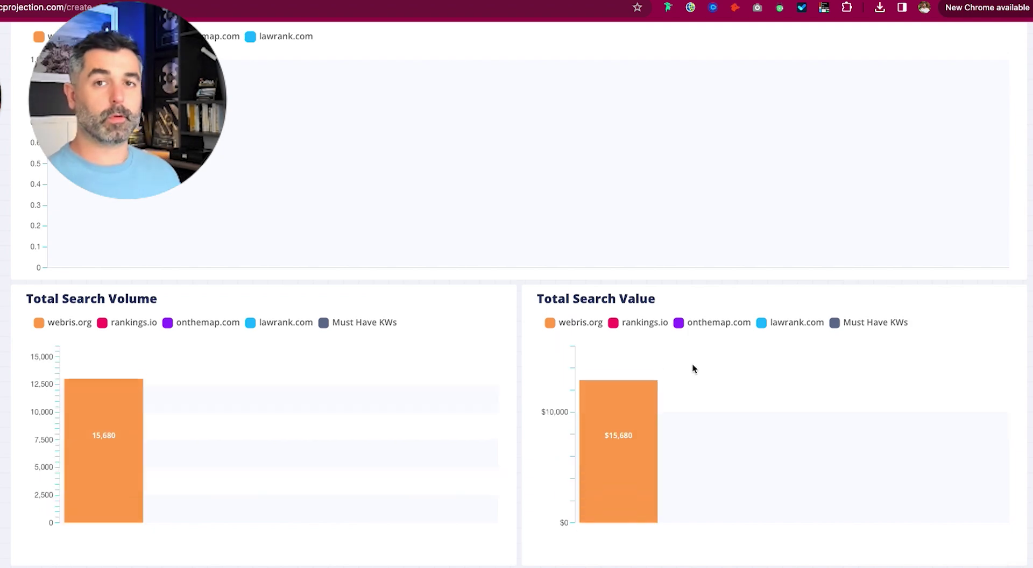
scroll(708, 325, up, 1)
scroll(708, 325, up, 2)
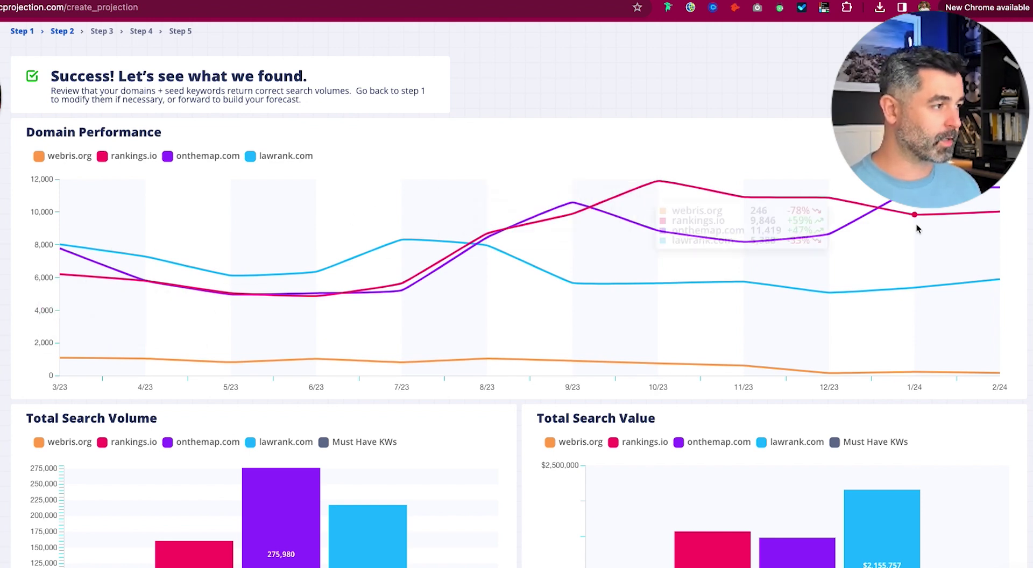
- Hide the lawrank.com, rankings.io, onthemap.com and webris.org lines in the Domain Performance chart
click(260, 156)
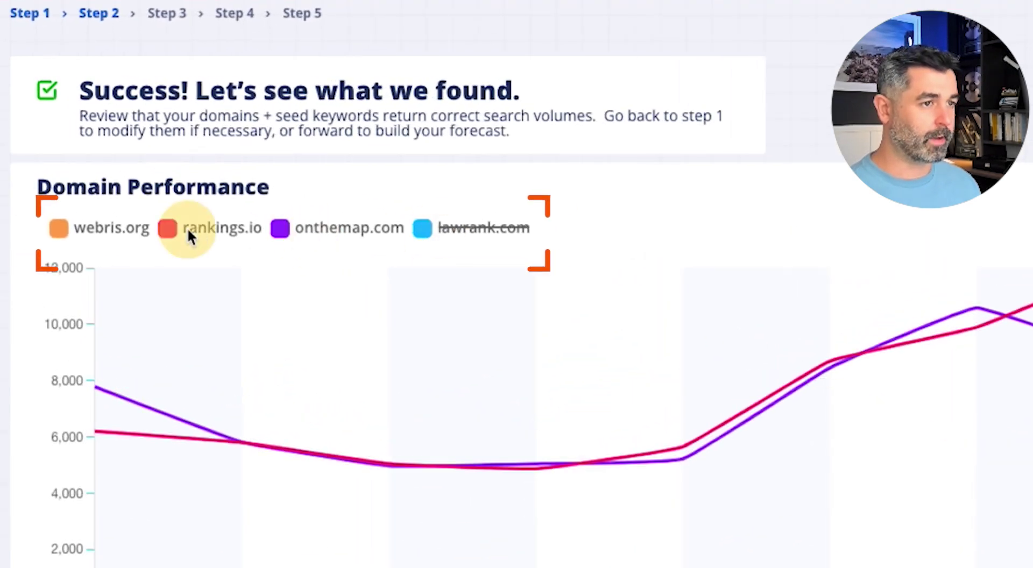
click(188, 231)
click(356, 229)
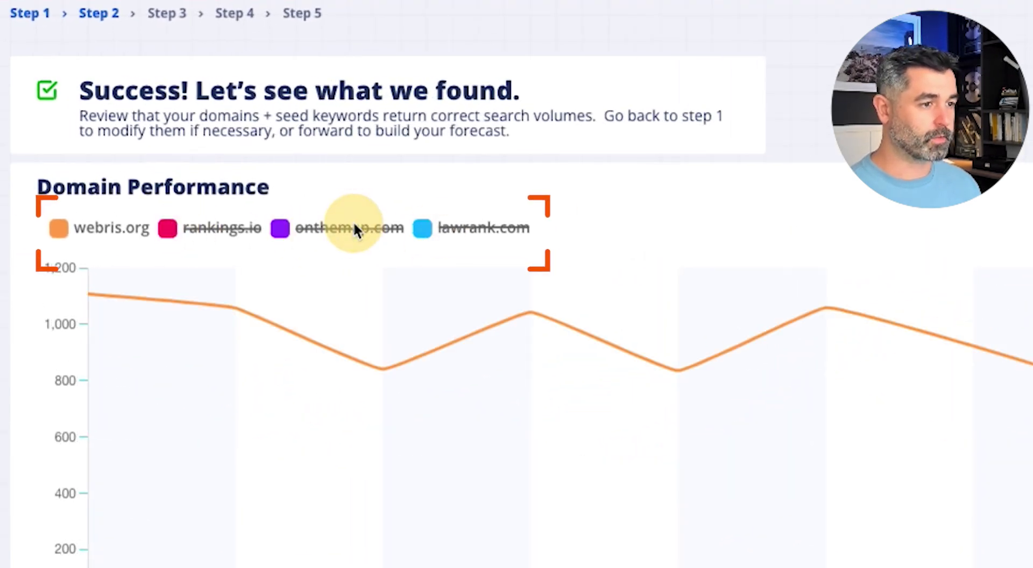
click(127, 230)
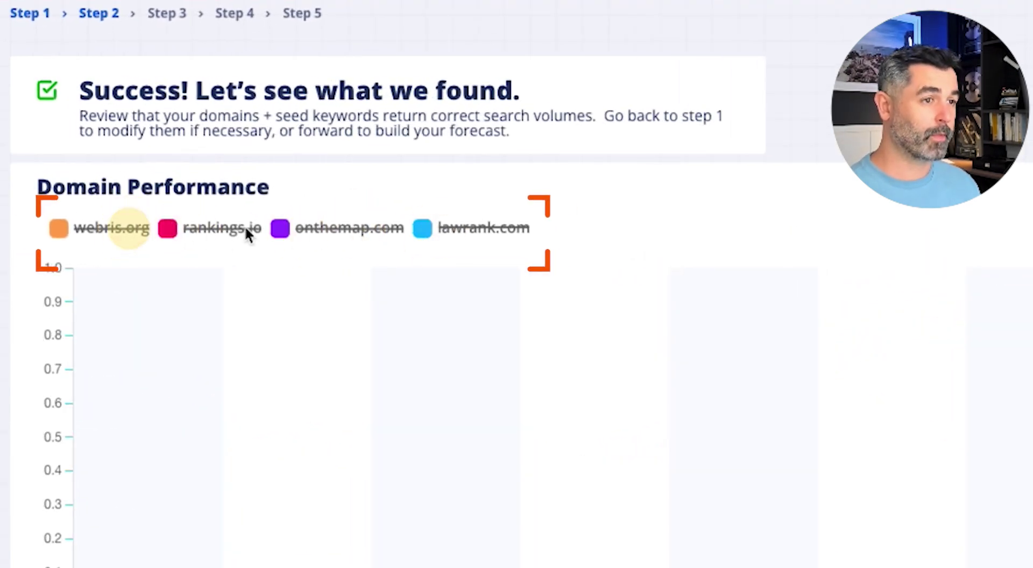
- Show the lines of all four domains again in the Domain Performance chart
click(245, 231)
click(348, 231)
click(191, 239)
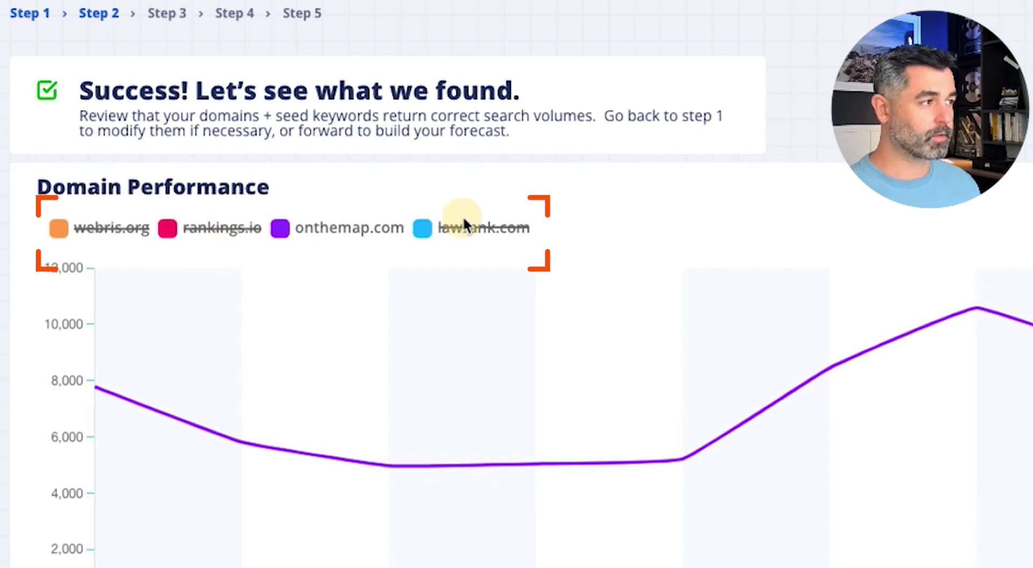
click(477, 225)
click(221, 228)
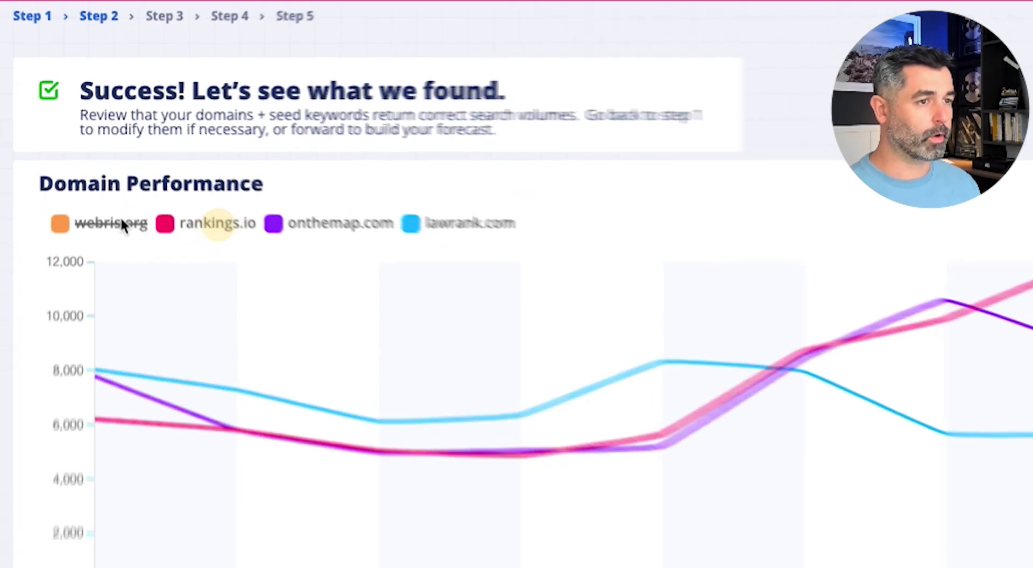
click(120, 222)
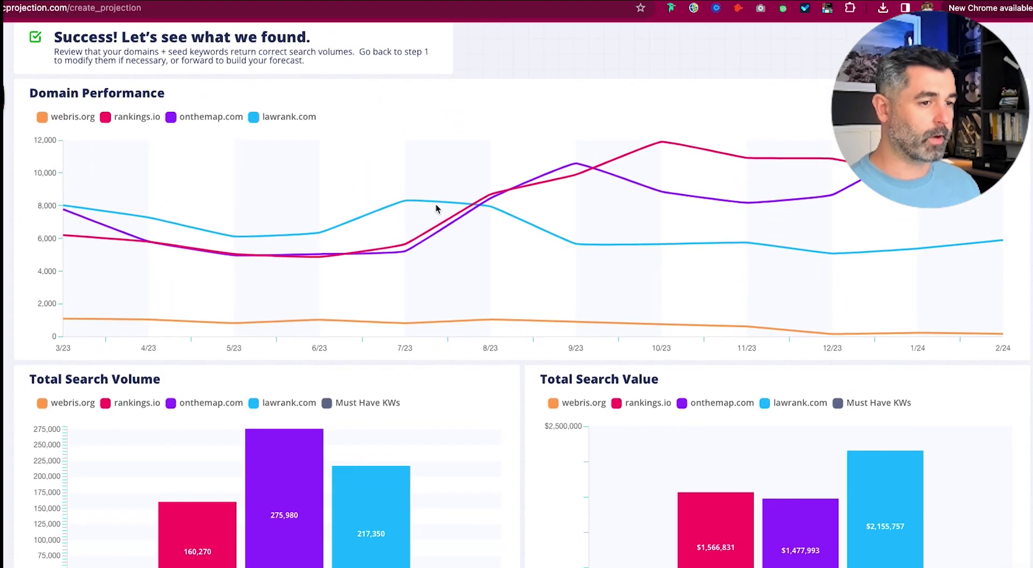
- Examine the Own Keyword Growth scenario and the keyword sources and target positions in the keyword table
scroll(436, 209, down, 3)
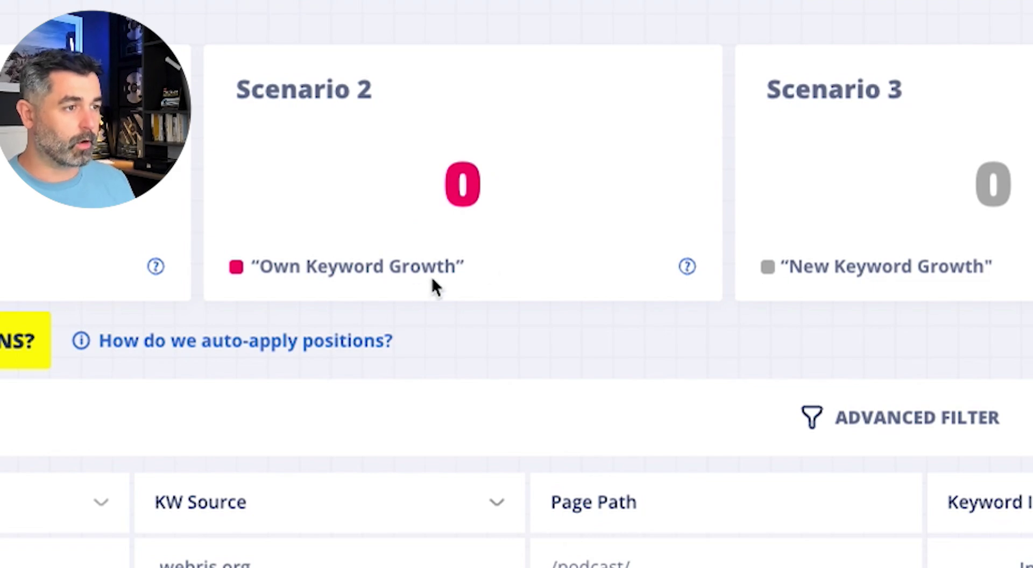
drag(456, 268, 257, 268)
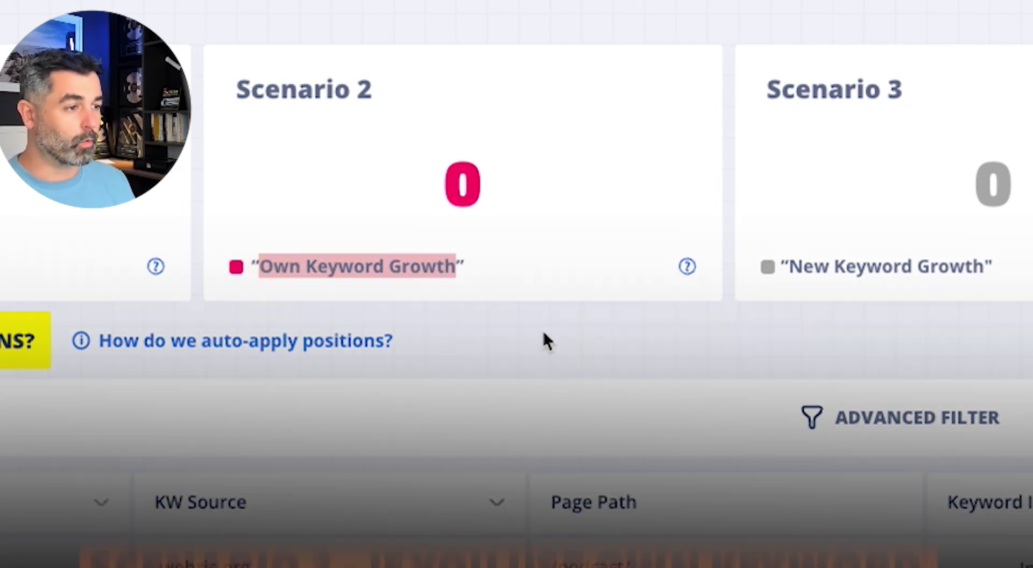
click(536, 321)
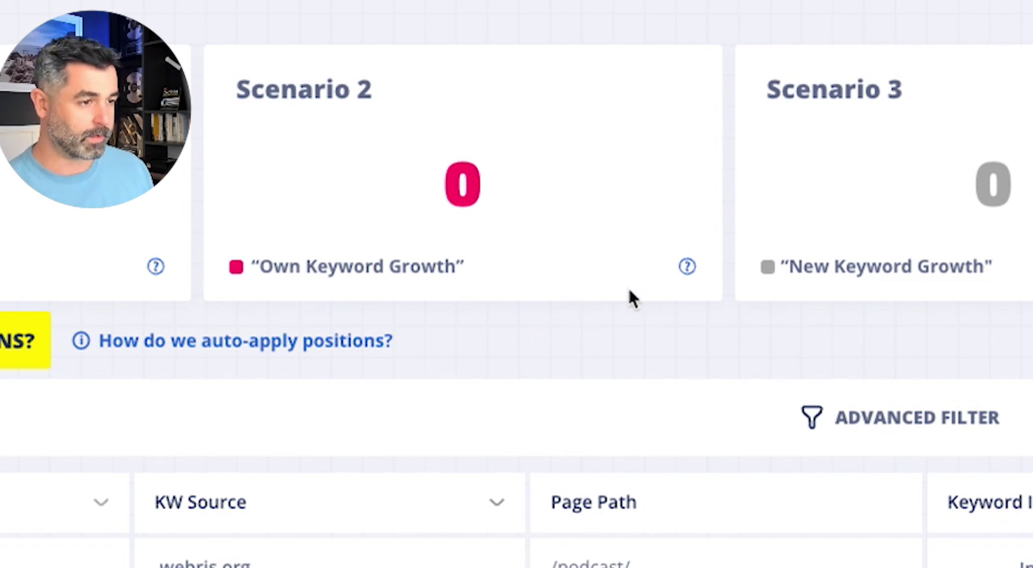
scroll(629, 291, down, 5)
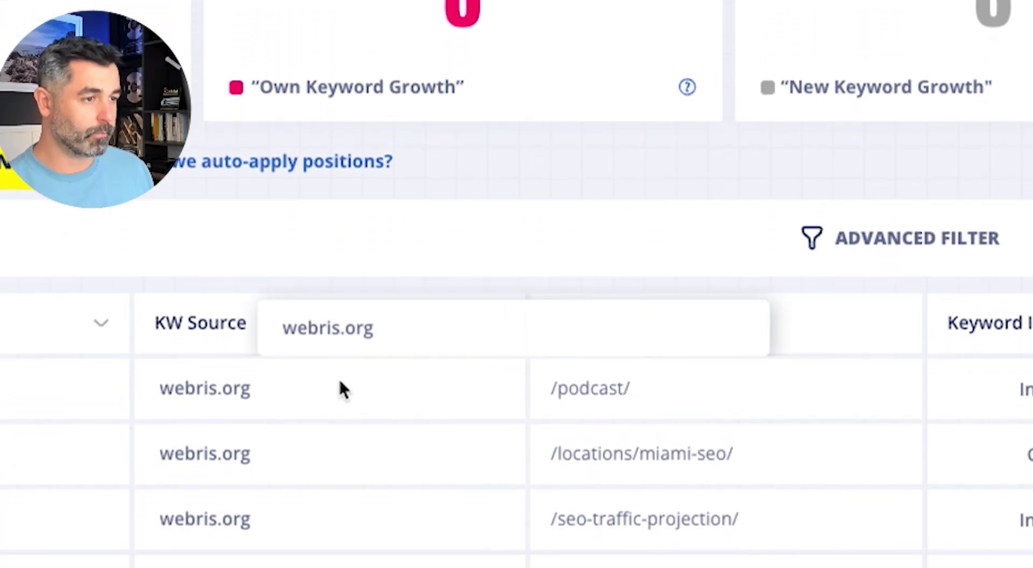
click(192, 388)
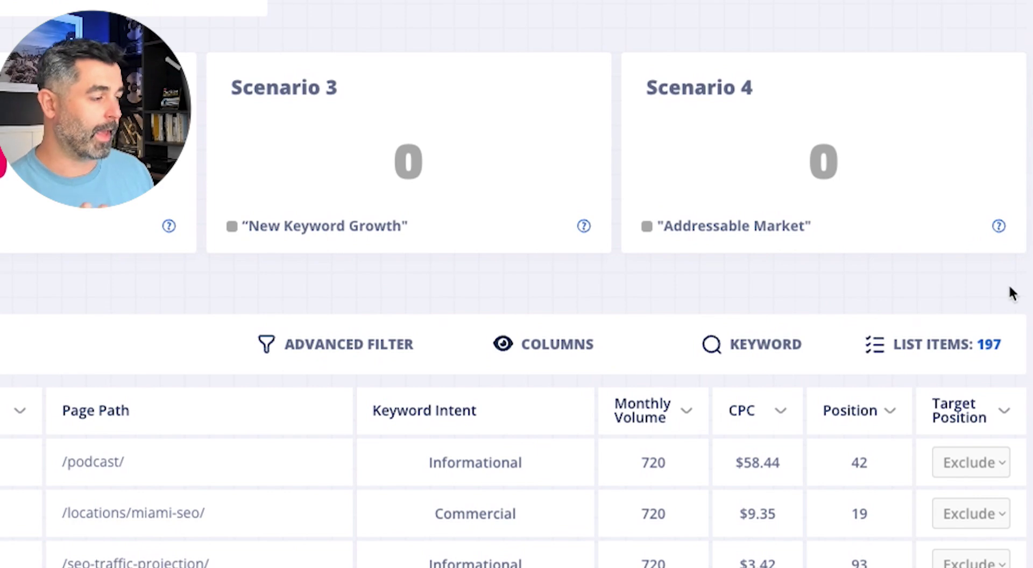
click(960, 463)
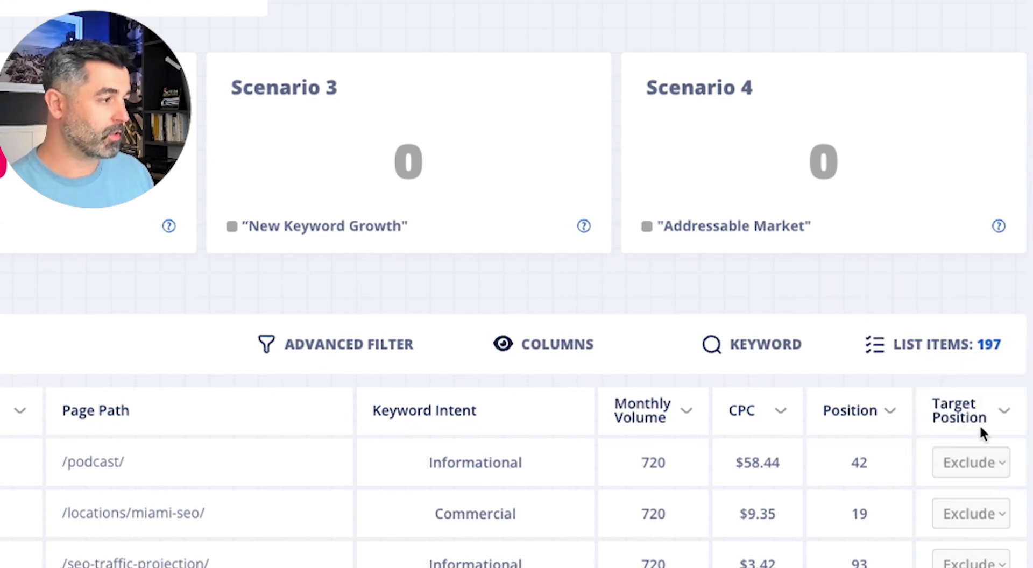
- Set the target position of the "lawyer up" keyword with page path /podcast/ to 1
click(970, 460)
click(970, 397)
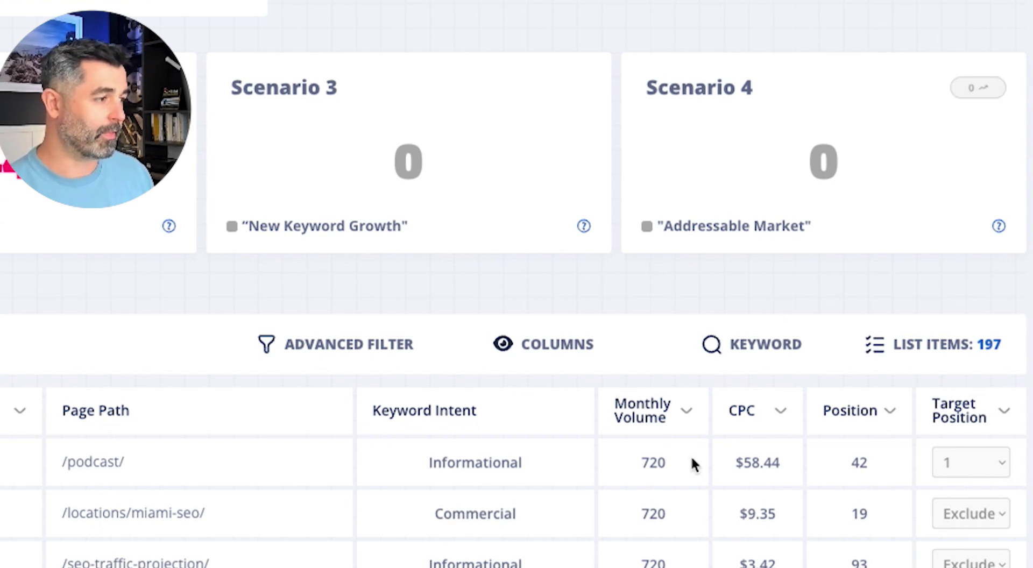
drag(640, 463, 658, 463)
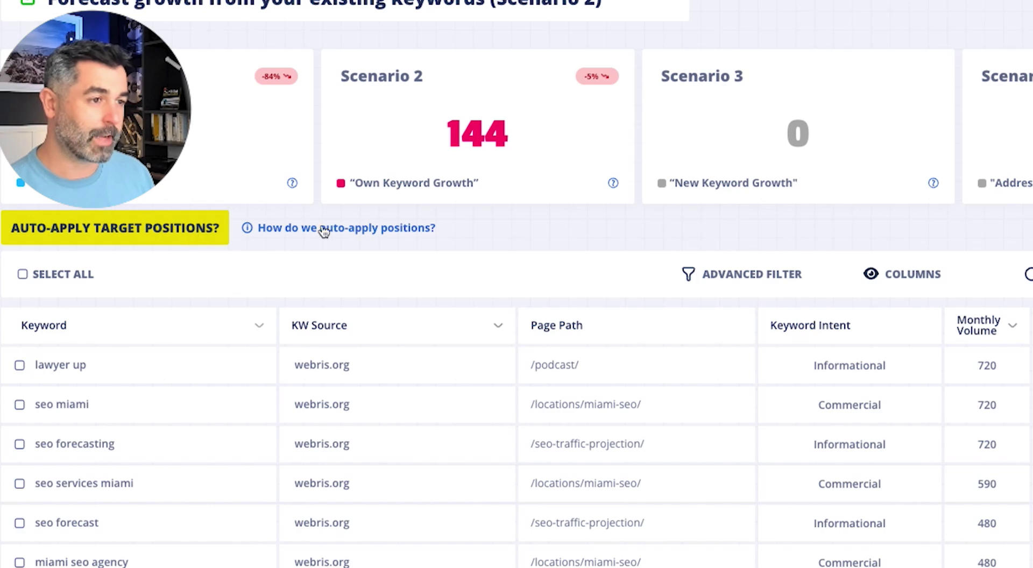
- Read the explanation of how target positions are auto-applied, especially the rules for lower-ranking keywords
click(323, 230)
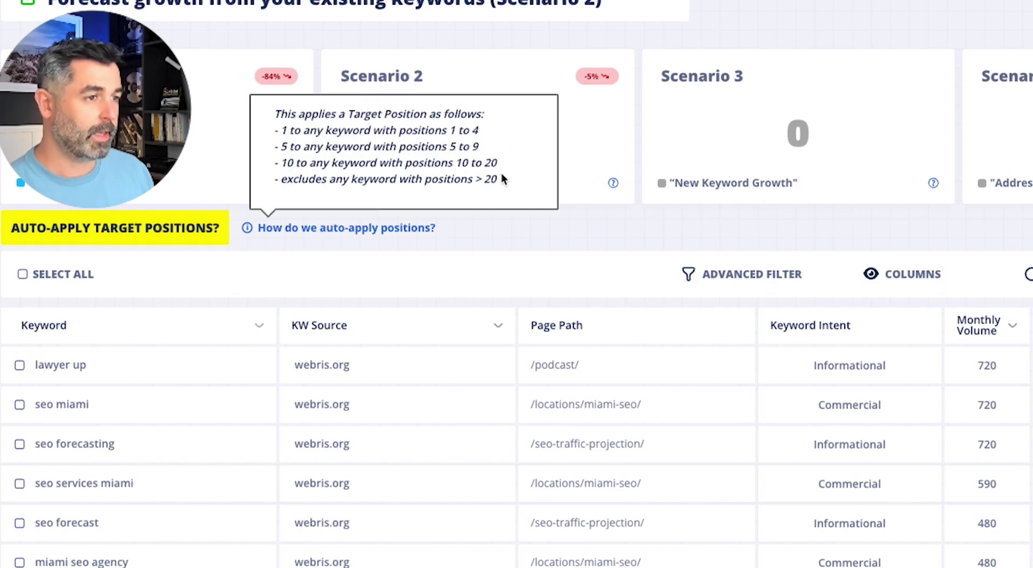
drag(501, 179, 273, 179)
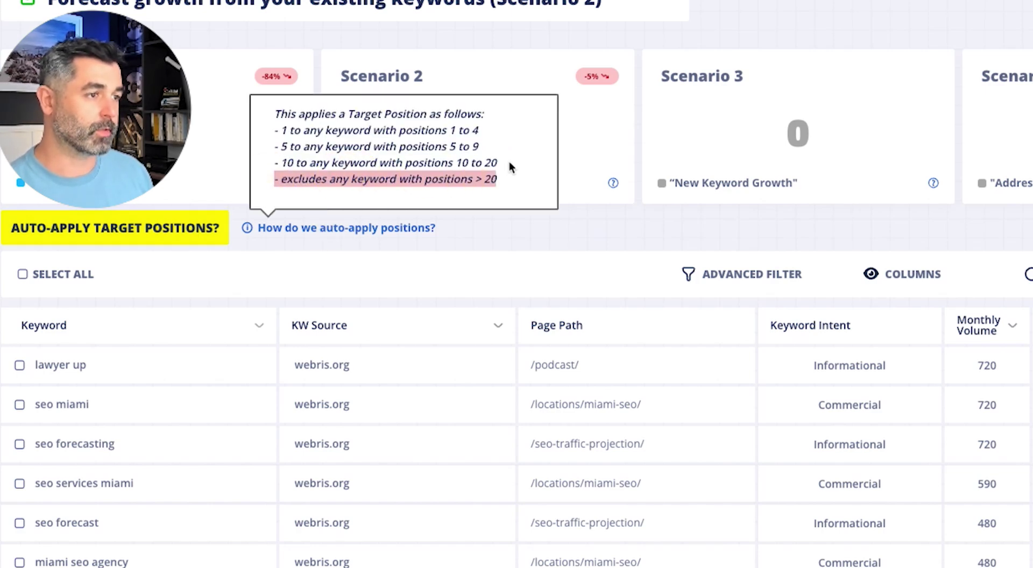
mouse_move(497, 162)
mouse_down()
mouse_move(403, 162)
mouse_move(506, 168)
mouse_up()
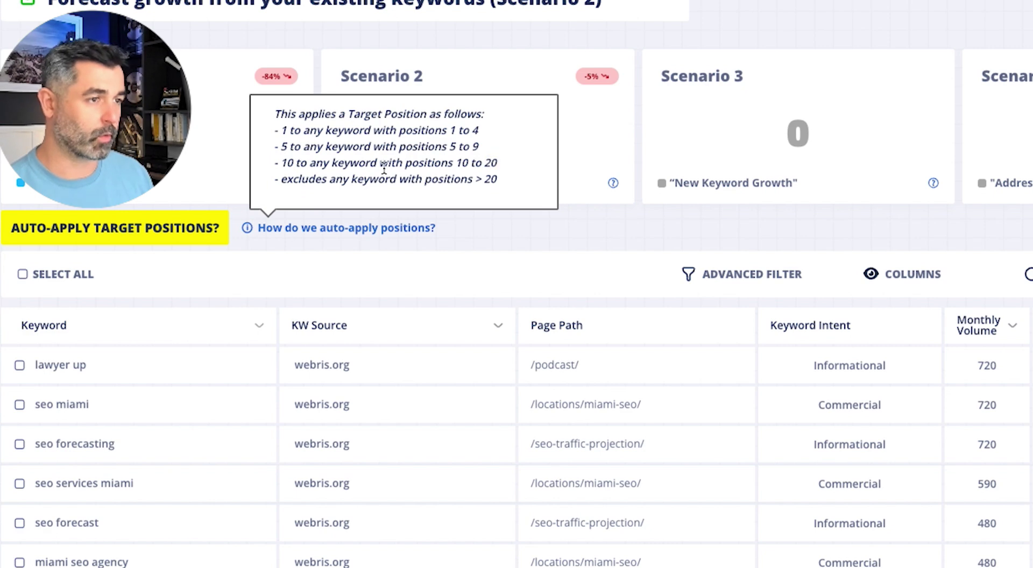
click(589, 243)
- Auto-apply target positions to the existing keywords of Scenario 2, overwriting any already entered
click(152, 235)
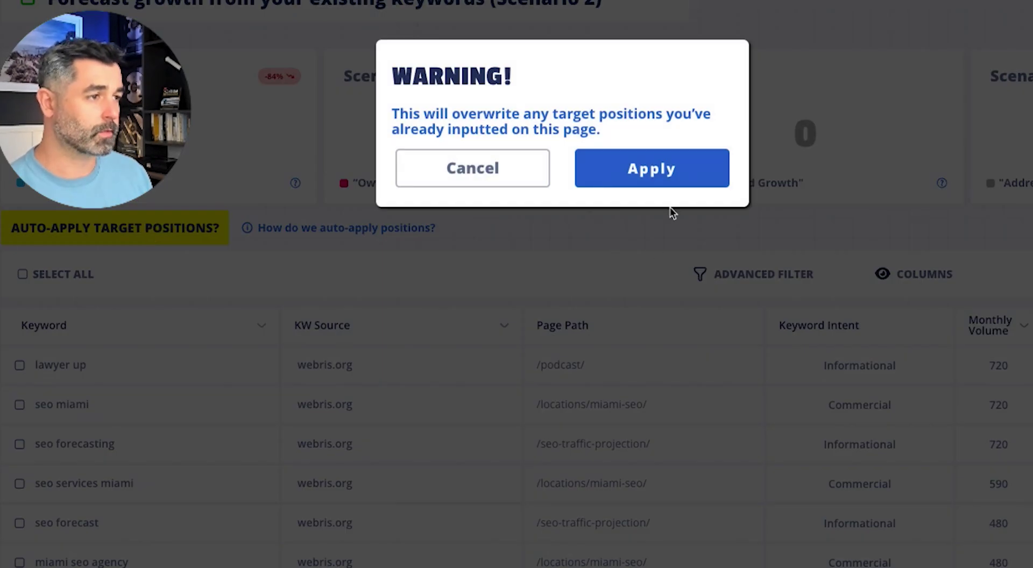
click(660, 170)
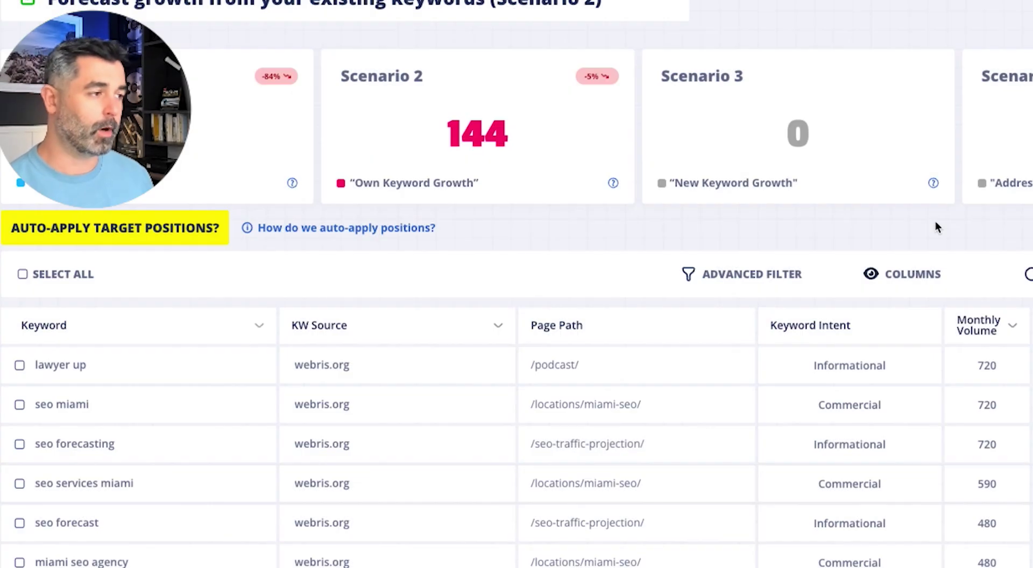
click(491, 128)
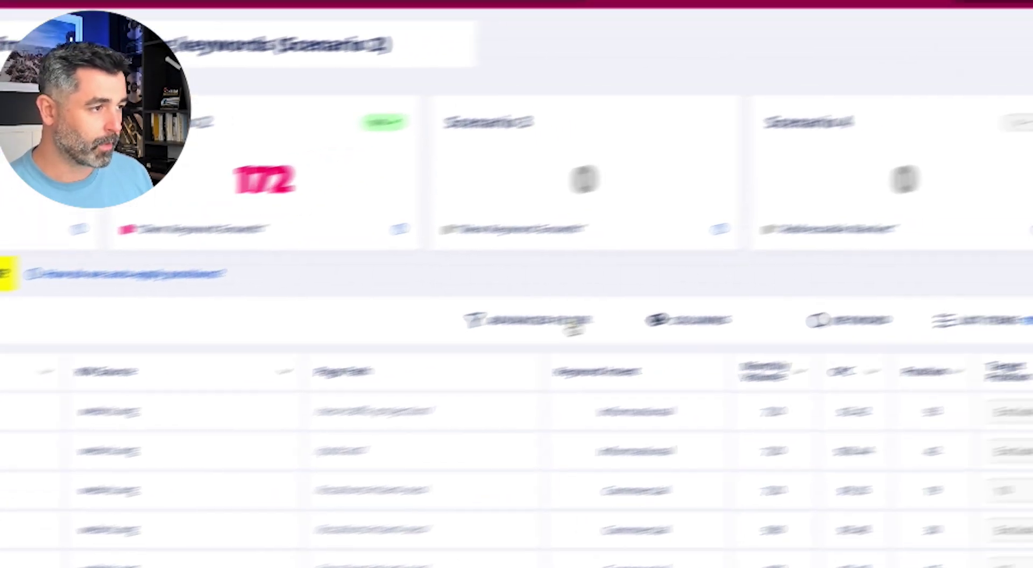
- Filter the keyword table to keywords whose page path contains "miami-seo"
click(751, 274)
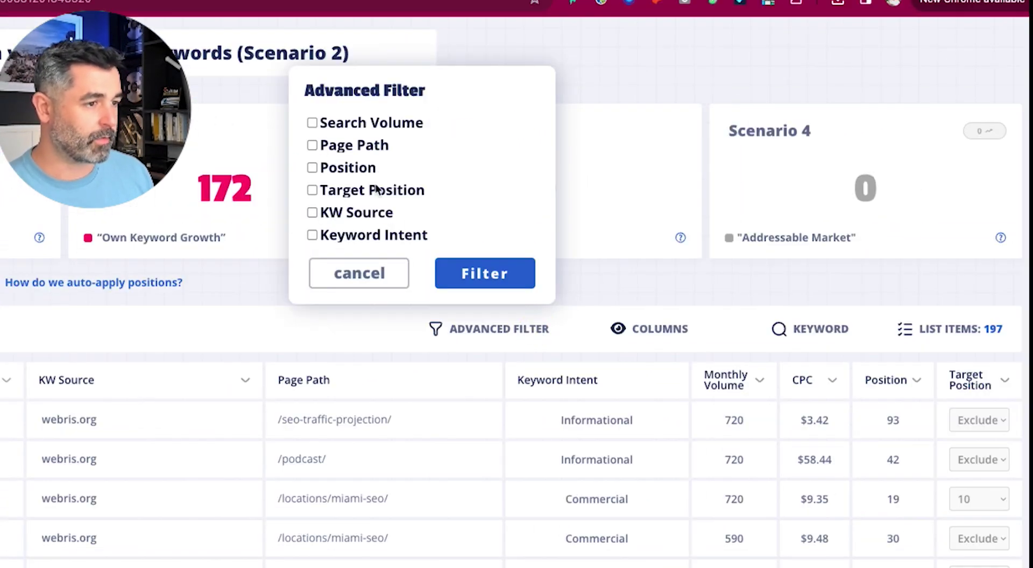
click(240, 284)
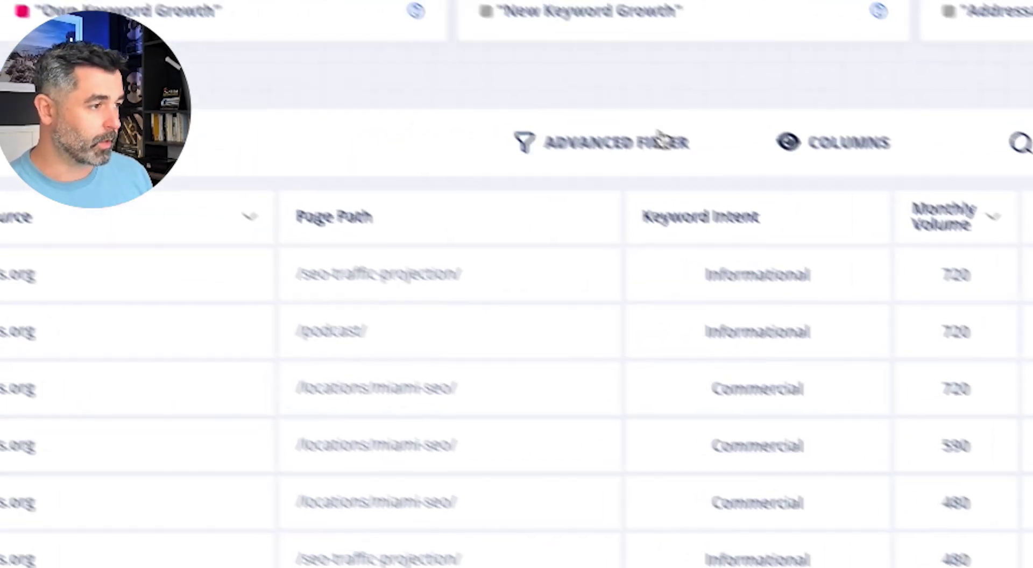
click(270, 150)
click(447, 222)
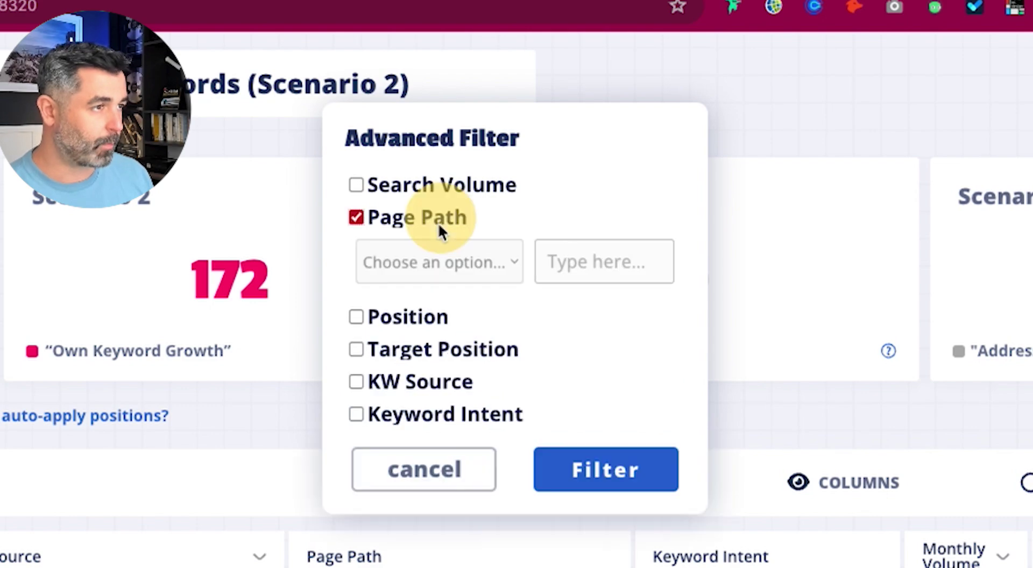
click(447, 262)
click(471, 285)
click(599, 252)
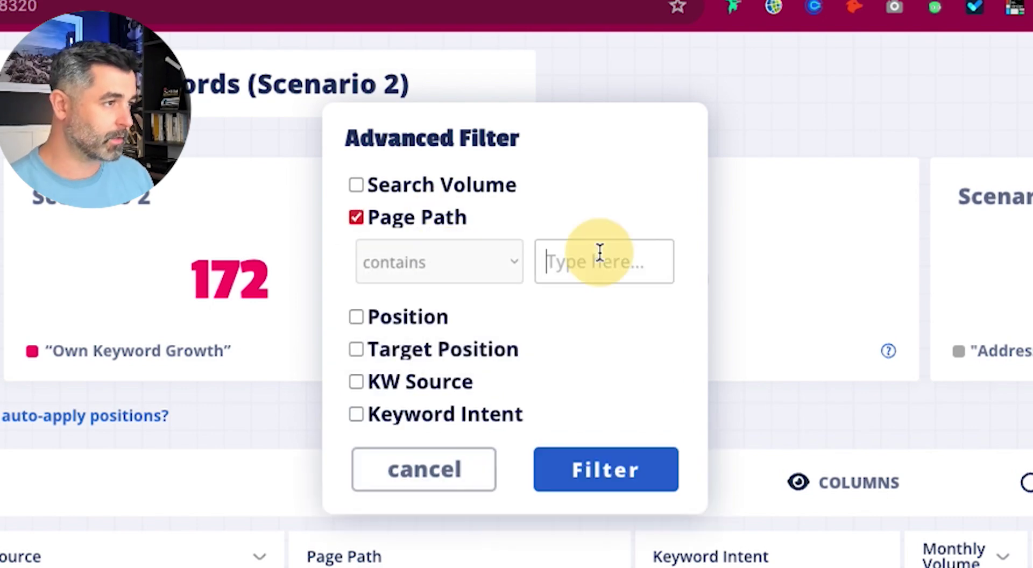
text(miami)
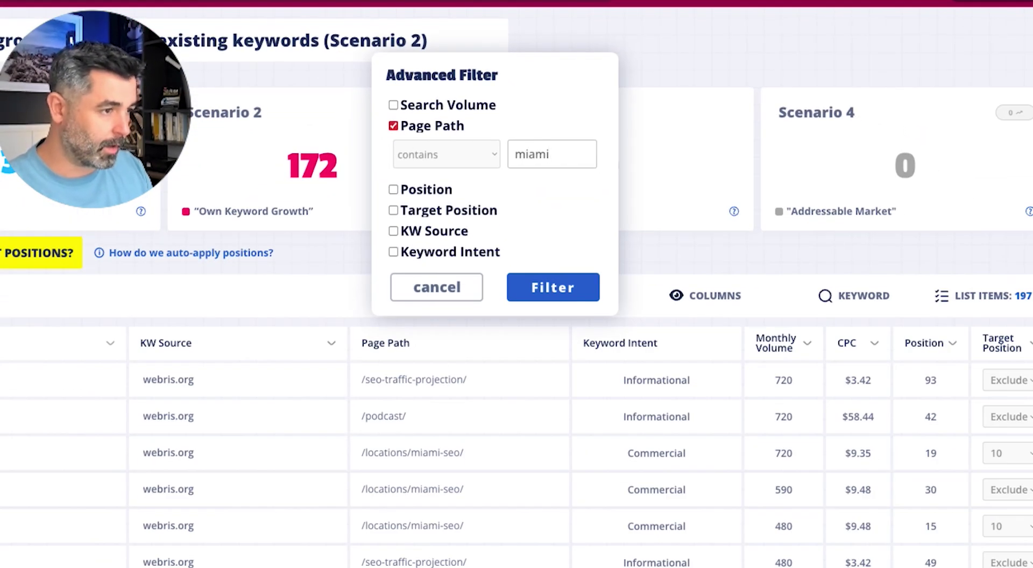
text(-seo)
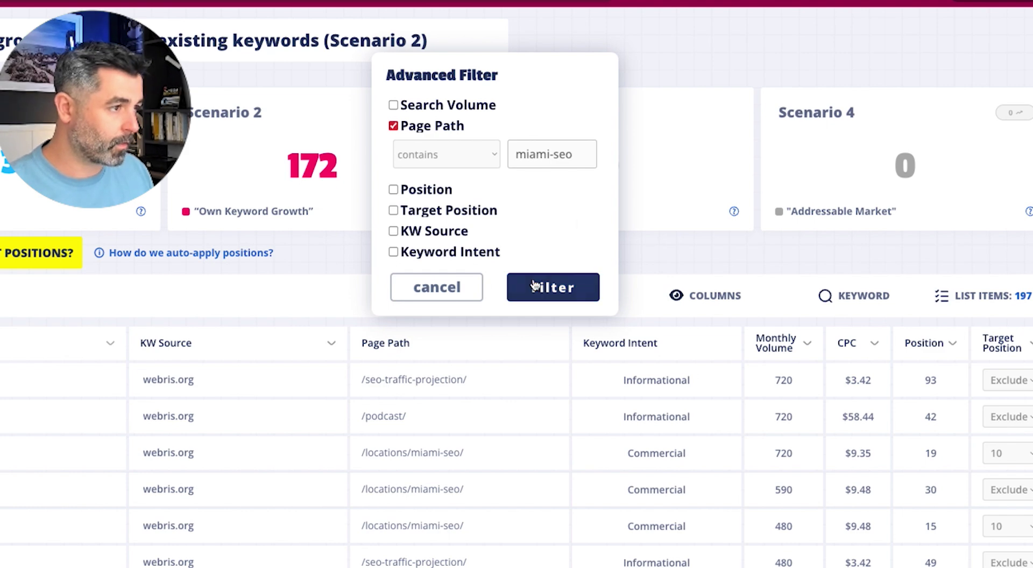
click(537, 302)
- Bulk-set the target position of all filtered miami-seo keywords to 5, and raise "seo miami" and "seo services miami" to 1
scroll(381, 409, down, 7)
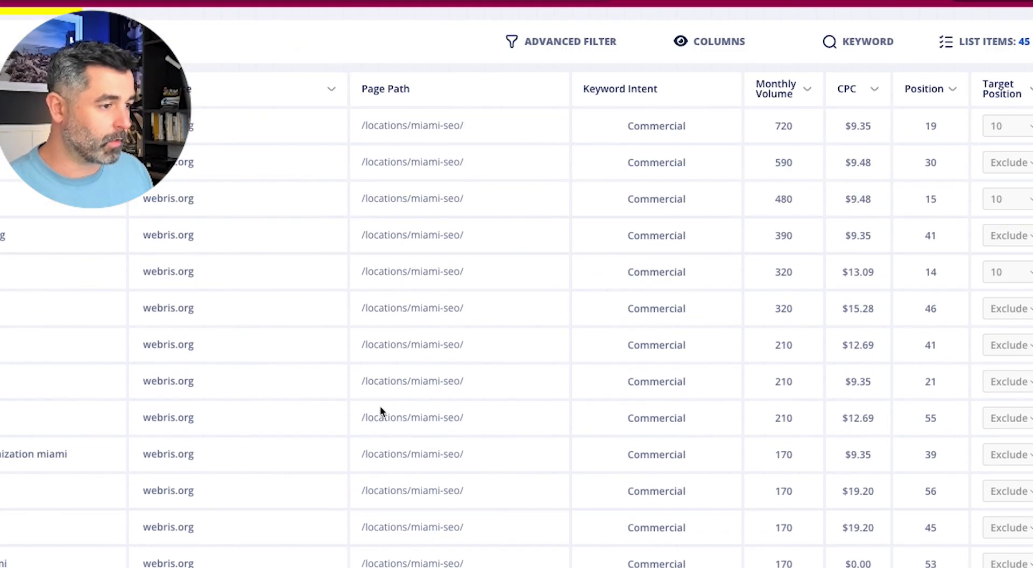
scroll(380, 402, down, 2)
scroll(270, 380, up, 10)
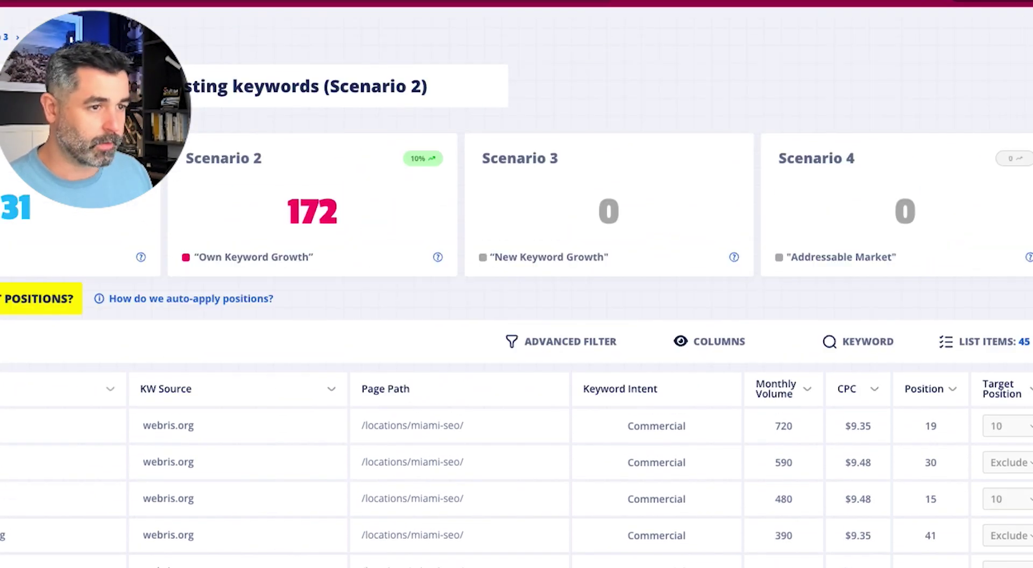
click(15, 243)
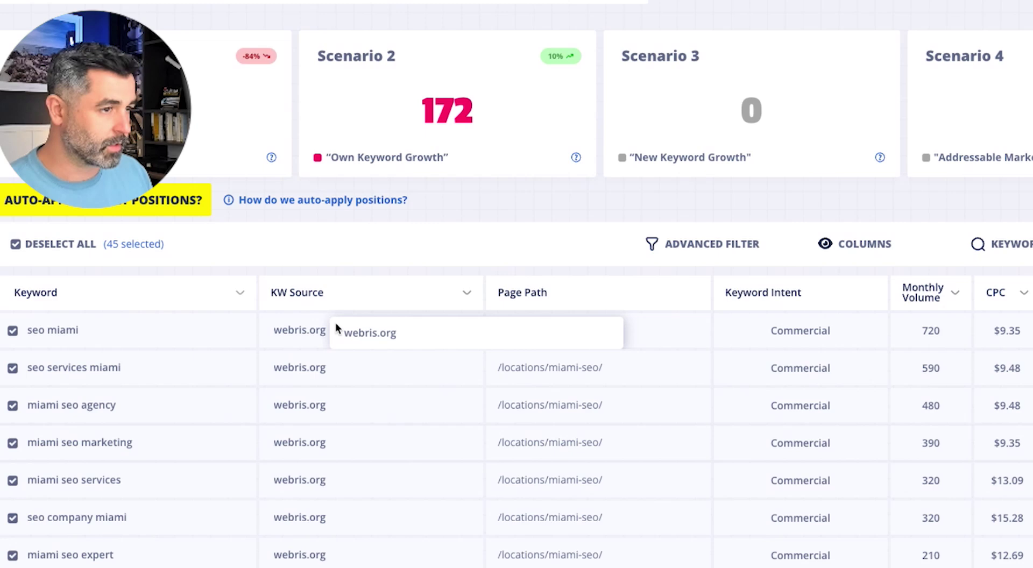
click(120, 248)
click(535, 77)
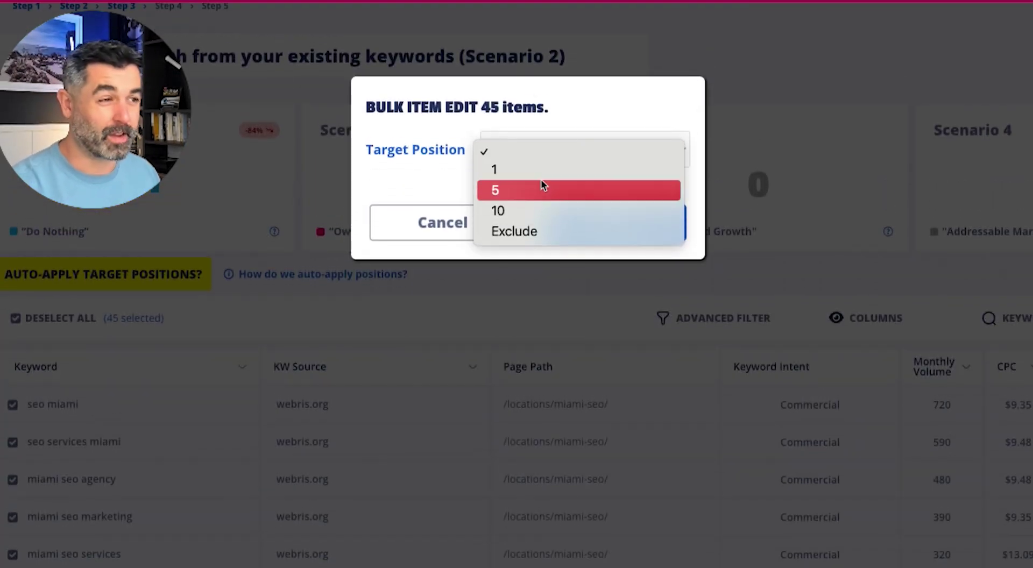
click(549, 190)
click(655, 226)
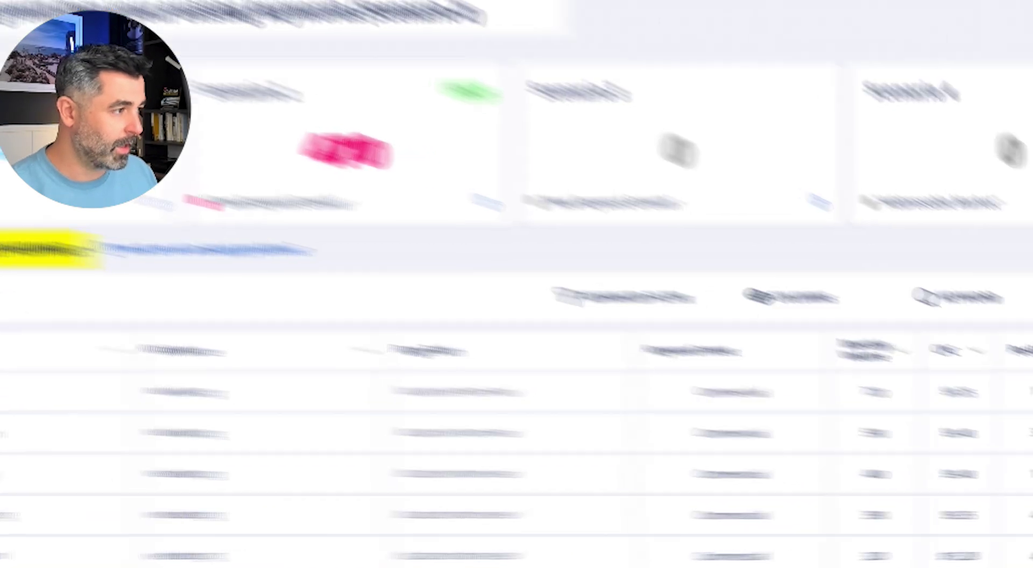
click(1032, 404)
click(992, 315)
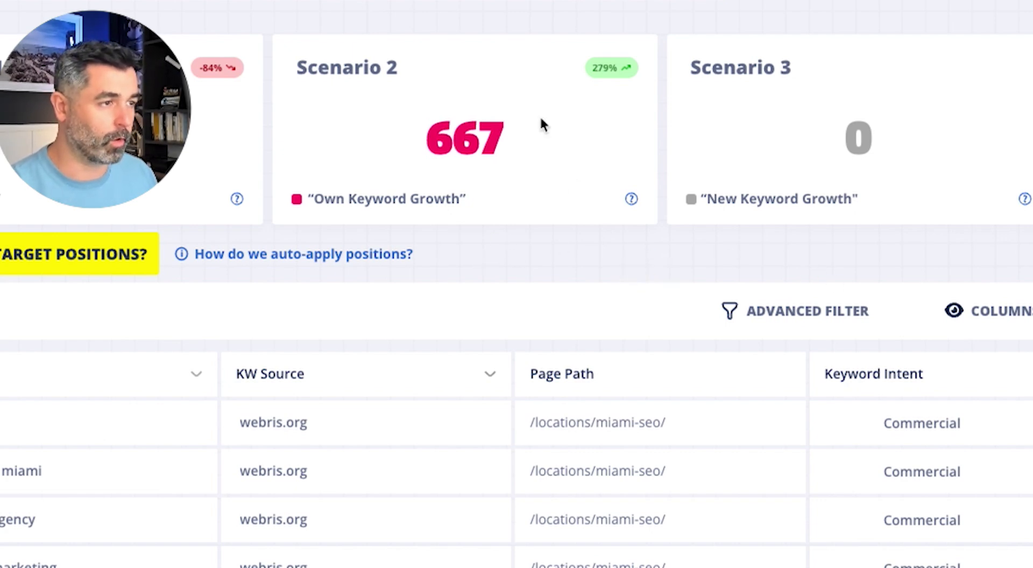
- Remove the Page Path condition from the advanced filter of the keyword table
click(801, 310)
click(664, 132)
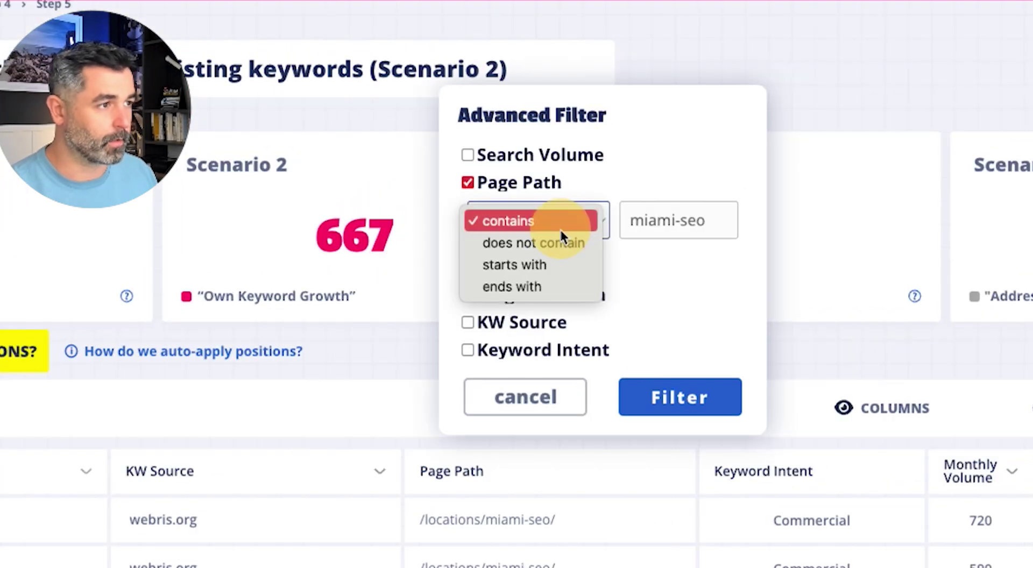
key(Escape)
click(515, 184)
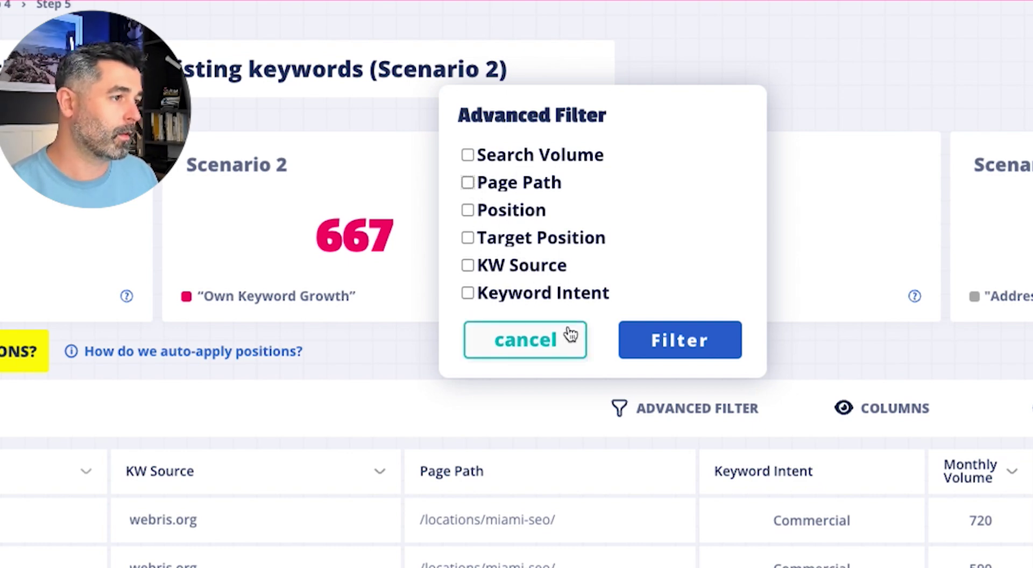
click(697, 331)
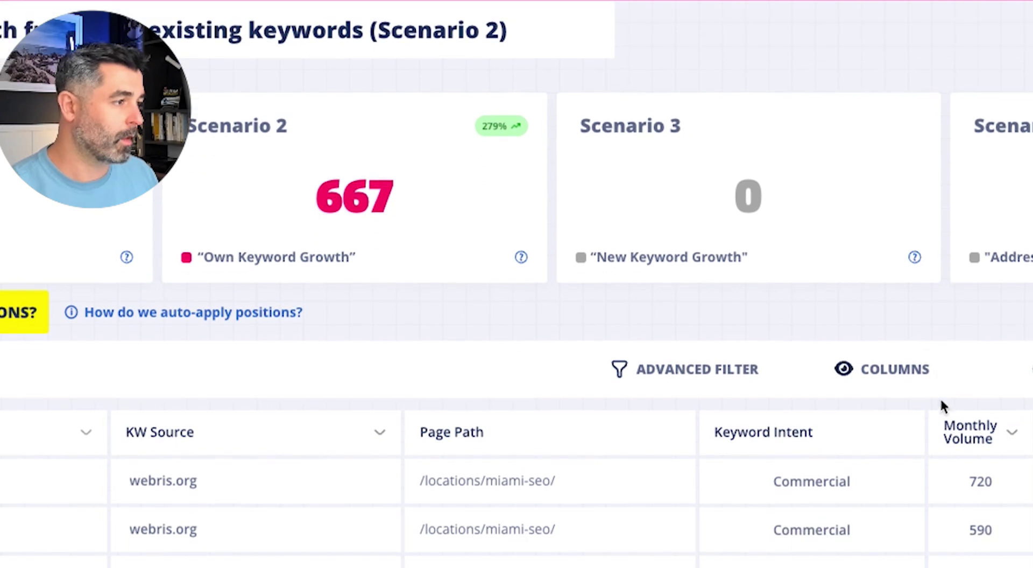
click(1031, 409)
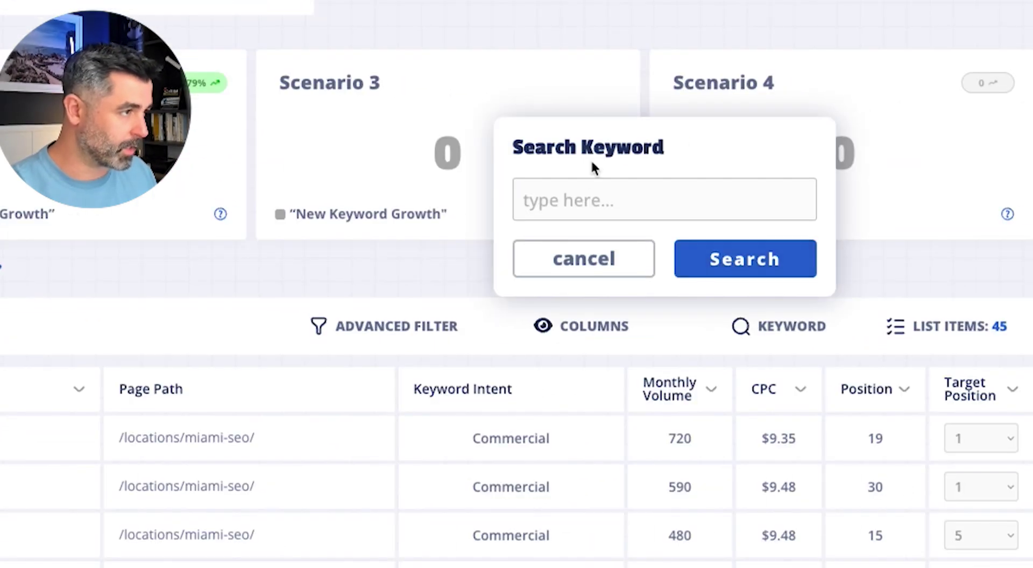
click(588, 200)
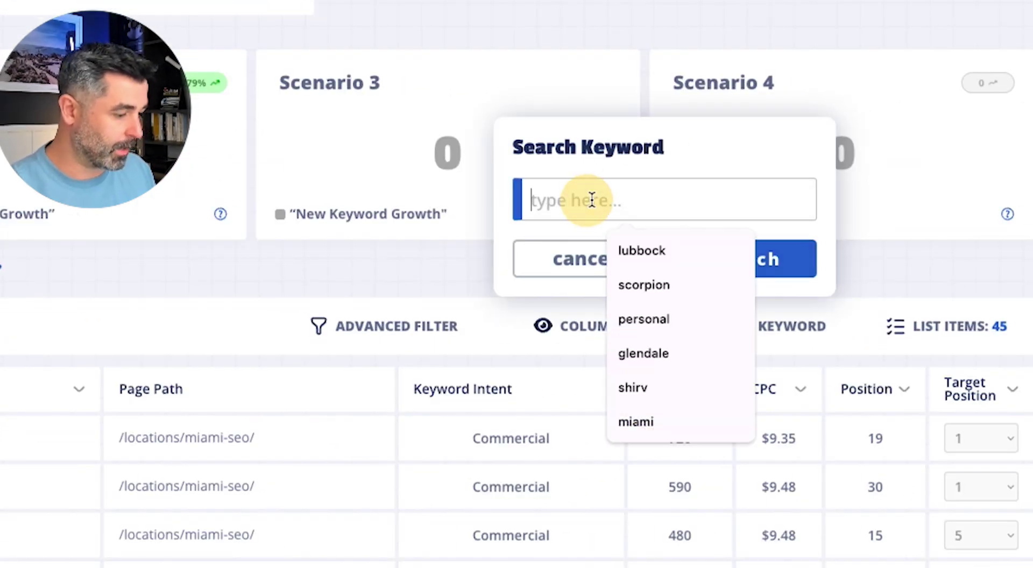
text(ka)
key(BackSpace)
text(law)
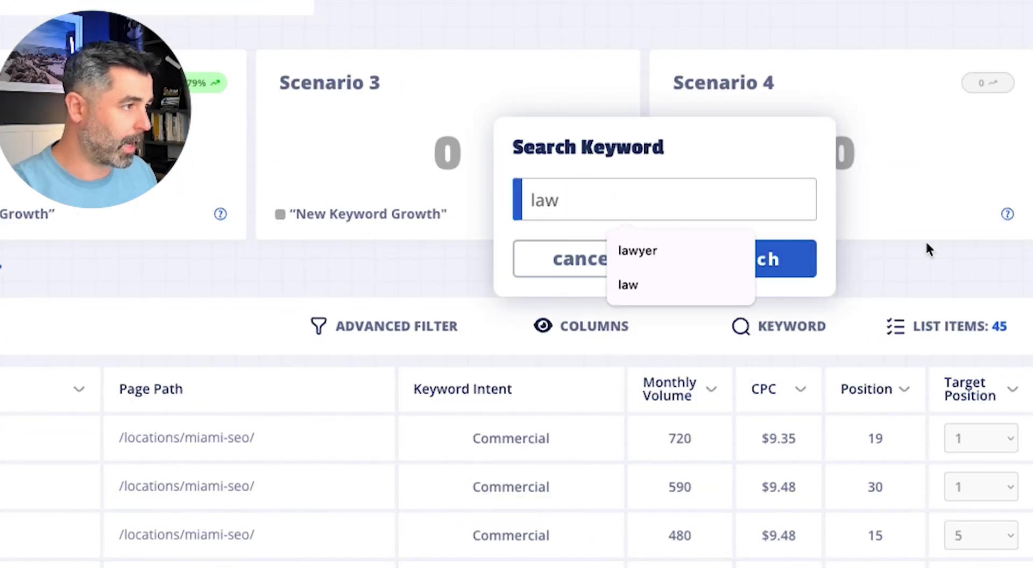
click(780, 264)
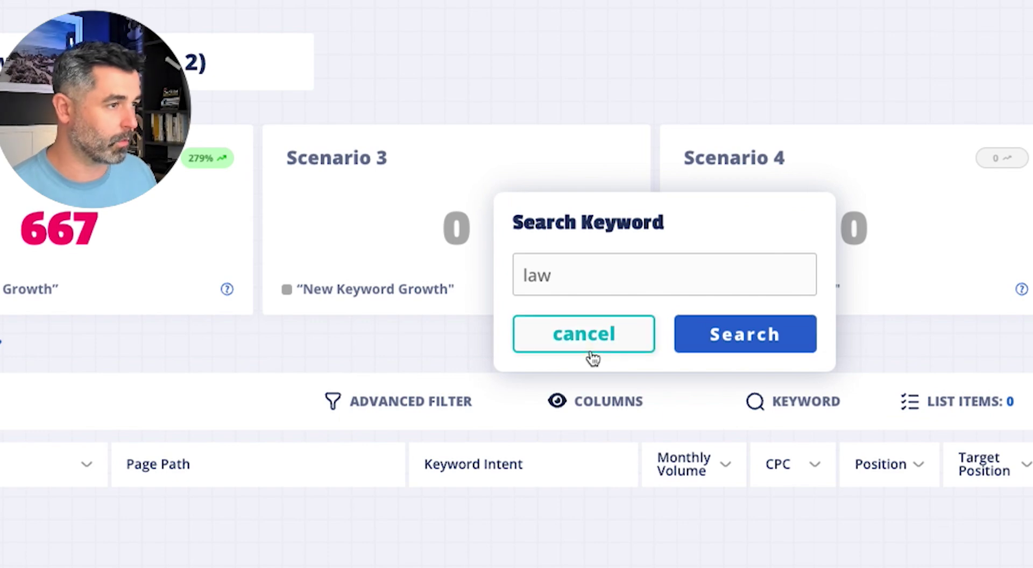
click(591, 355)
- Apply the advanced filter without conditions to list all keywords, and search the table for keywords containing "law"
click(425, 401)
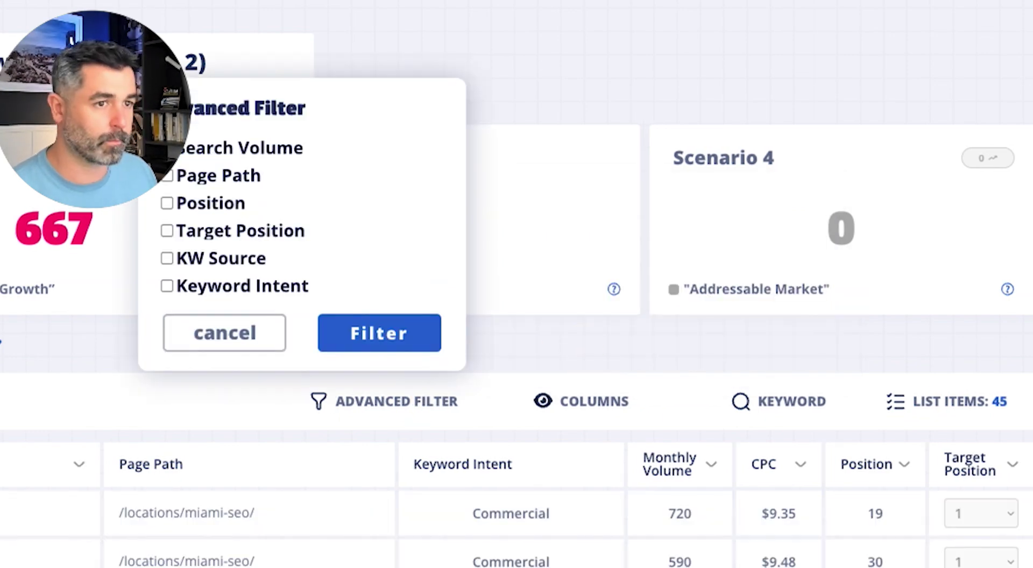
click(380, 333)
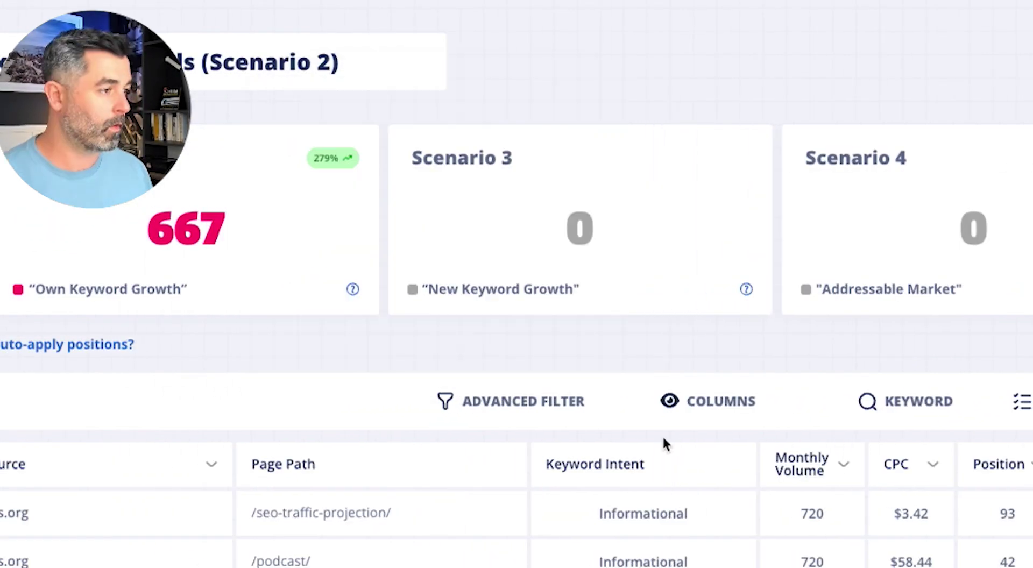
click(887, 408)
click(745, 272)
text(la)
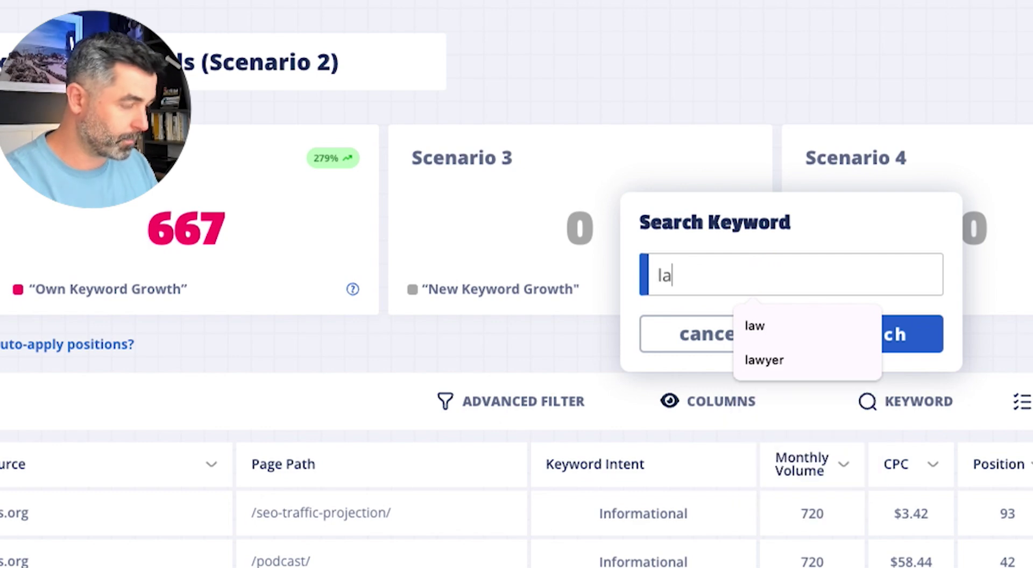
text(w)
key(Return)
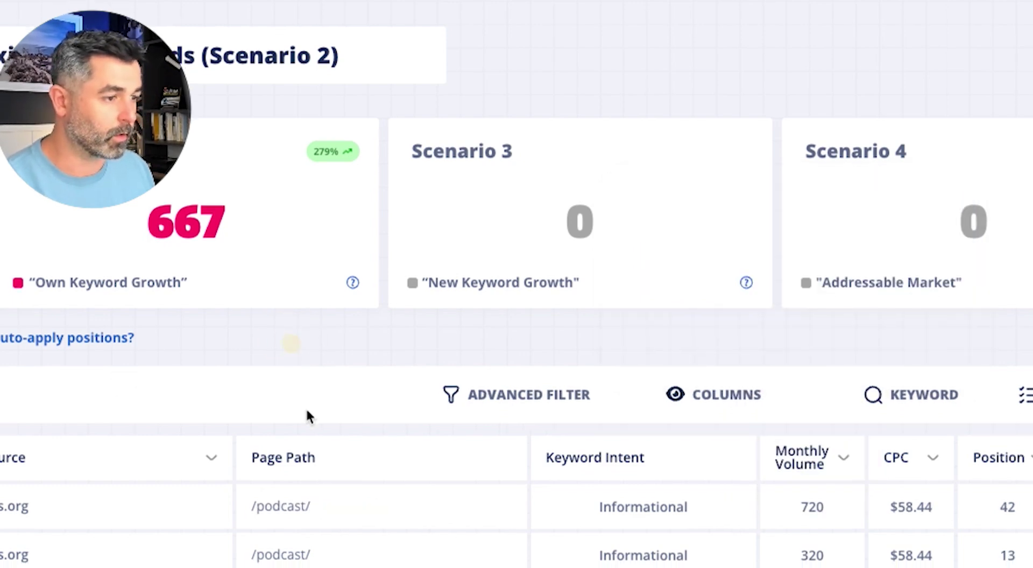
scroll(307, 418, down, 2)
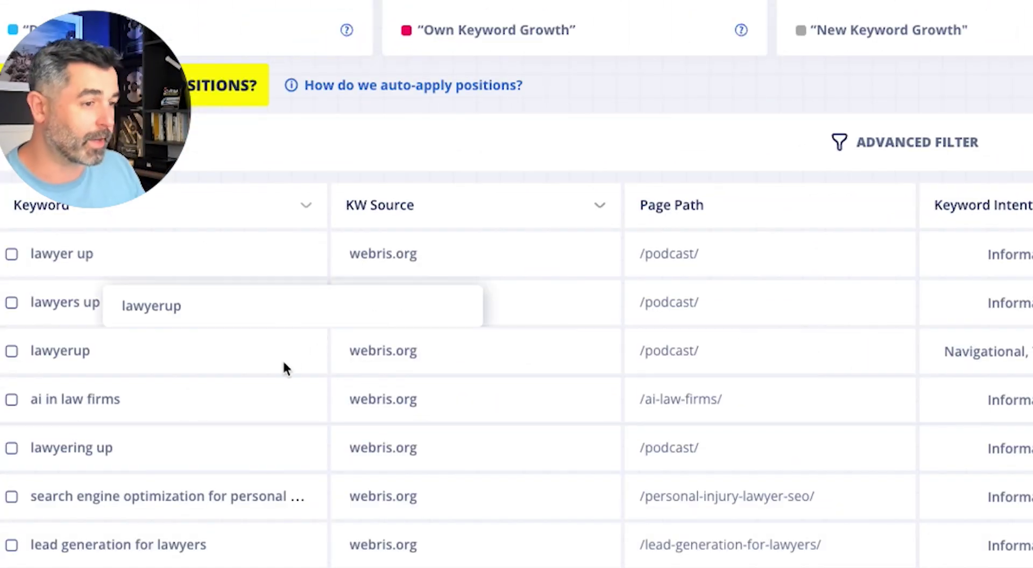
scroll(638, 298, down, 3)
scroll(632, 284, up, 4)
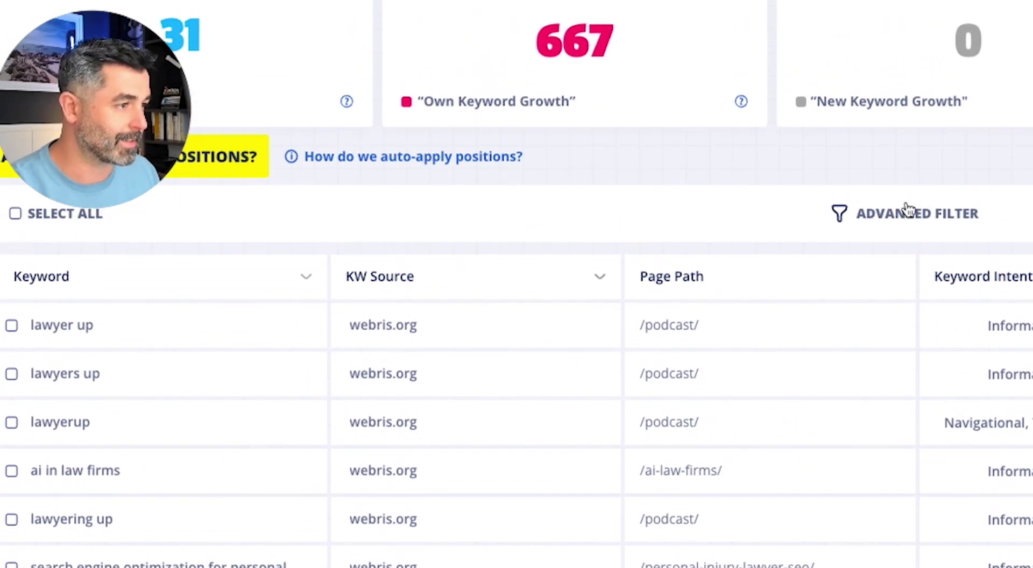
click(908, 213)
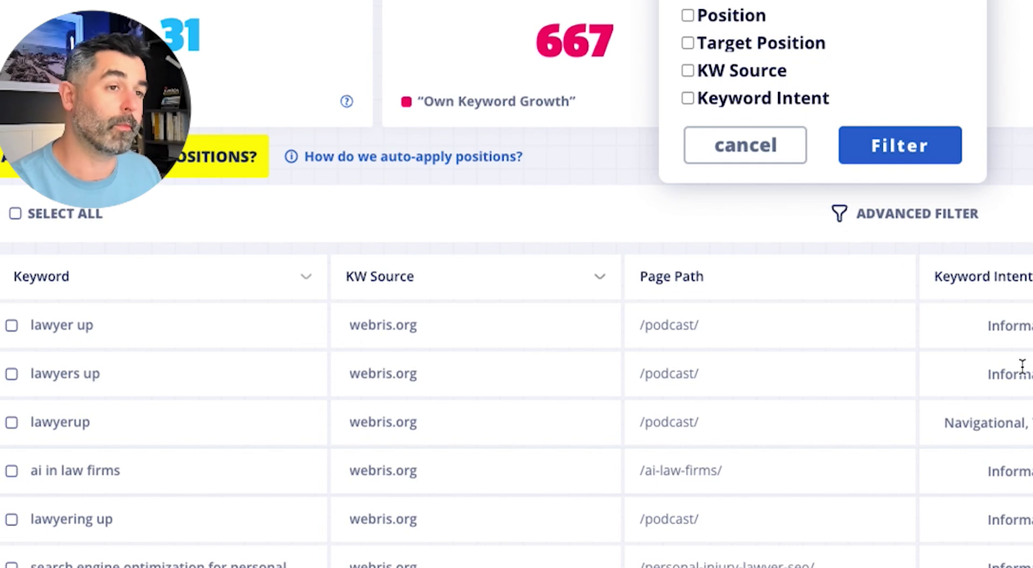
key(Escape)
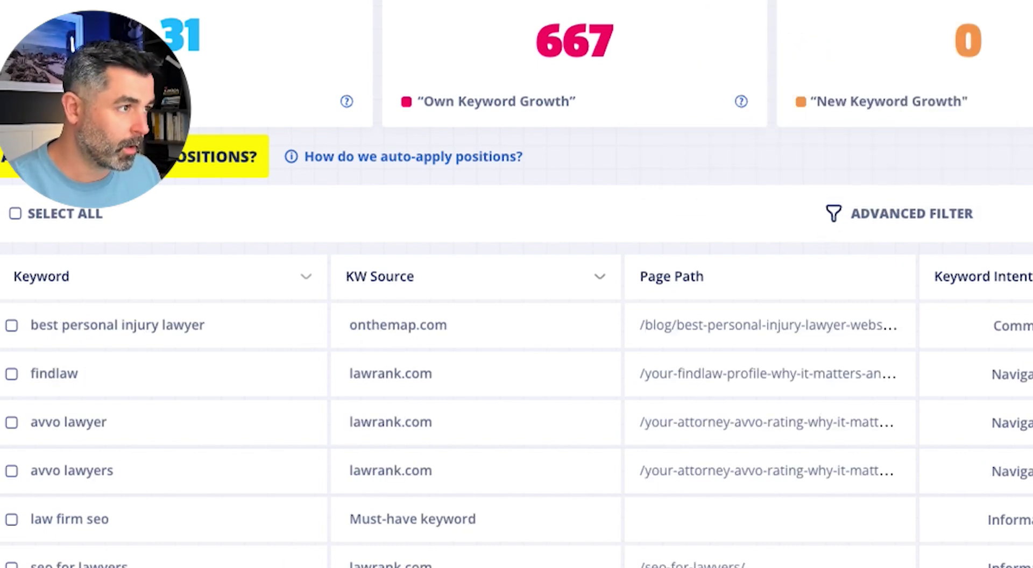
- Auto-apply target positions to the new keywords and recalculate the traffic projection
scroll(852, 12, up, 1)
scroll(694, 2, up, 1)
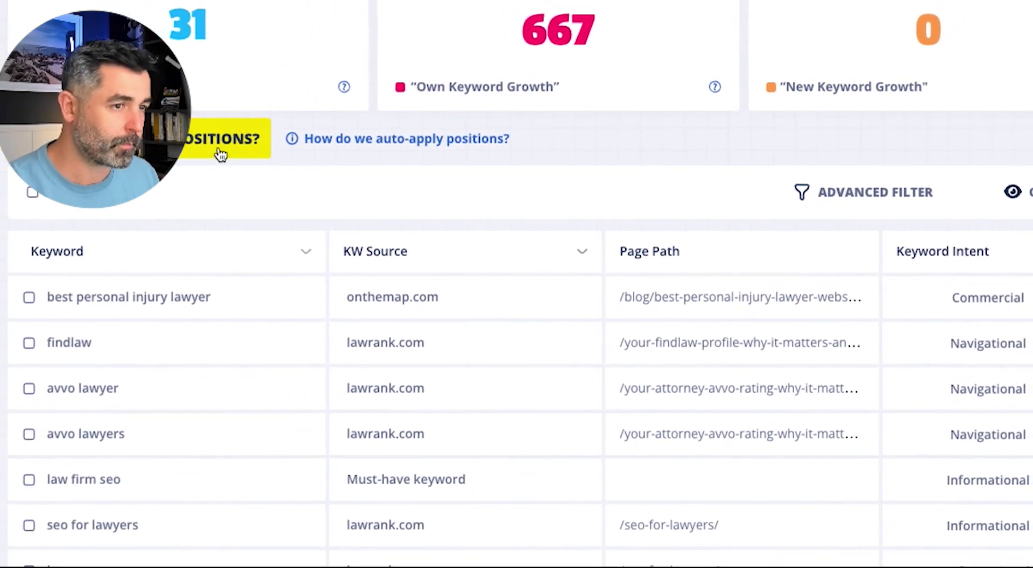
click(221, 155)
click(789, 18)
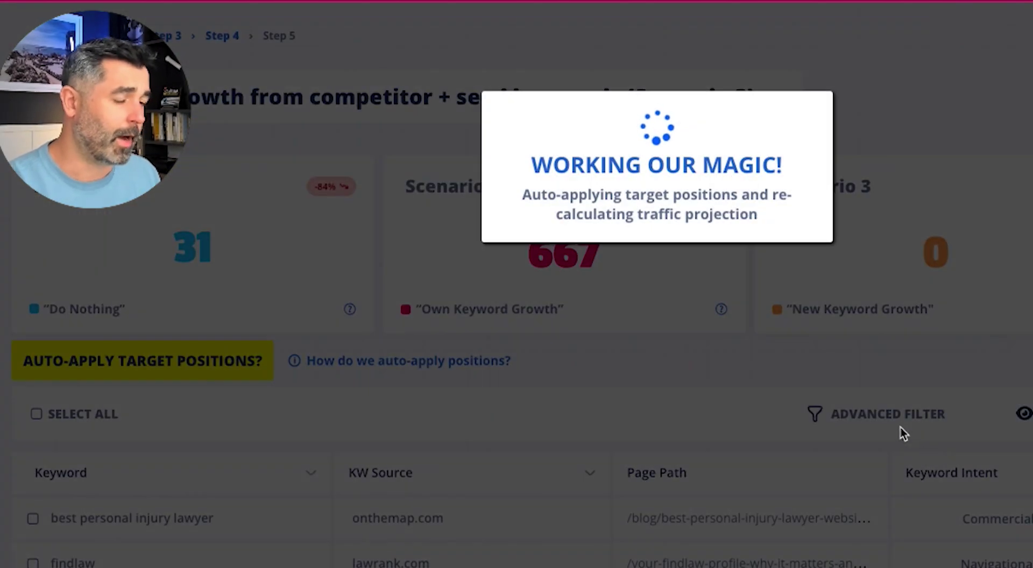
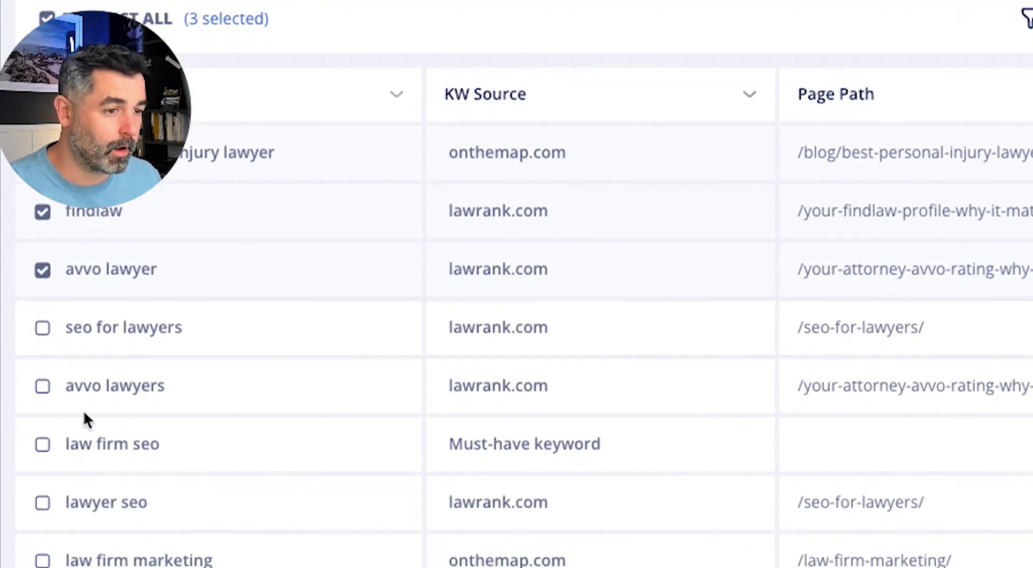
- Add "avvo lawyers", "gifts for lawyers", "lawyer gifts" and "lawyer books" to the selected keywords and bulk-set the selection's target position to Exclude
click(43, 388)
scroll(56, 417, down, 3)
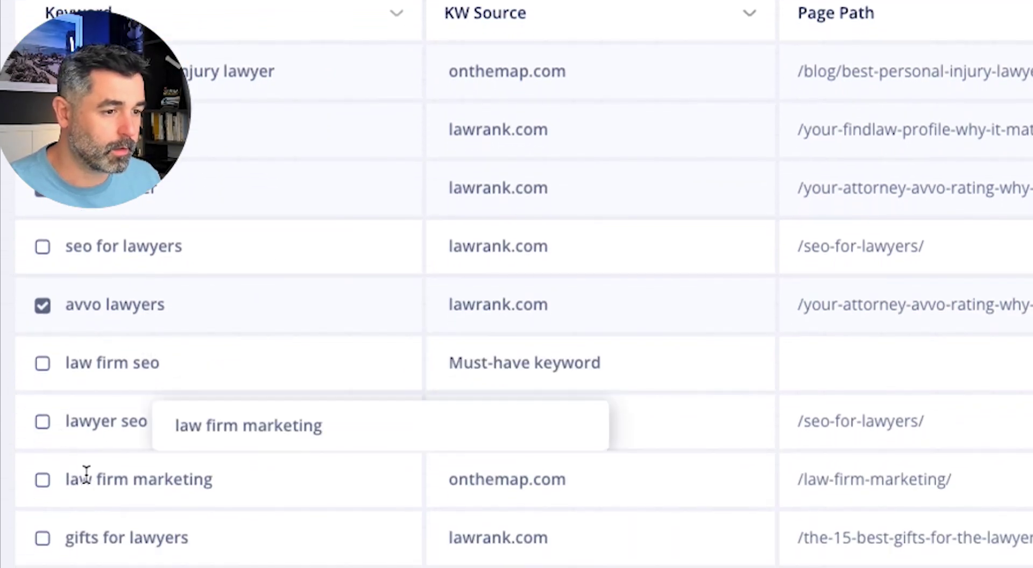
scroll(123, 503, down, 1)
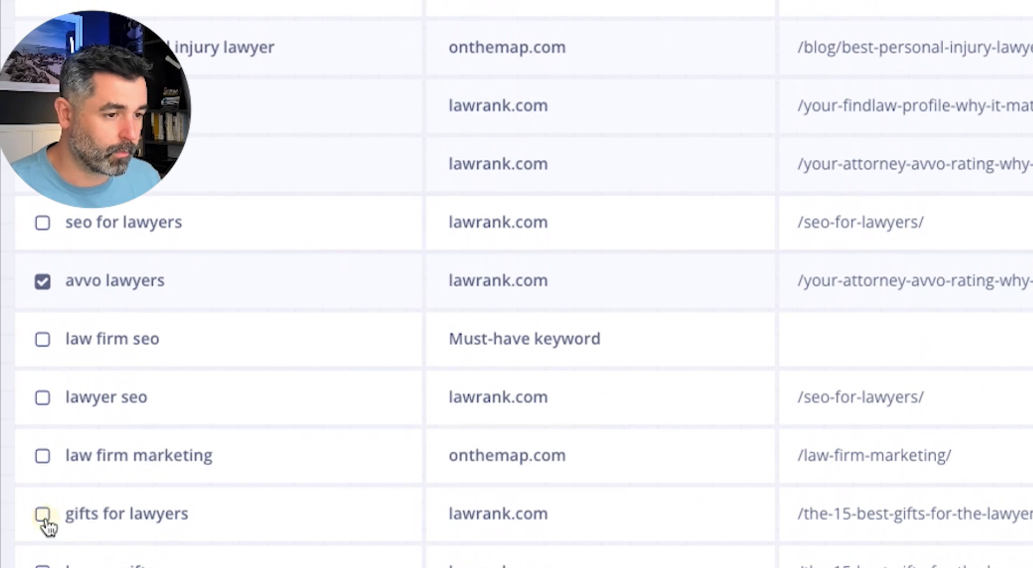
click(42, 514)
scroll(43, 560, down, 5)
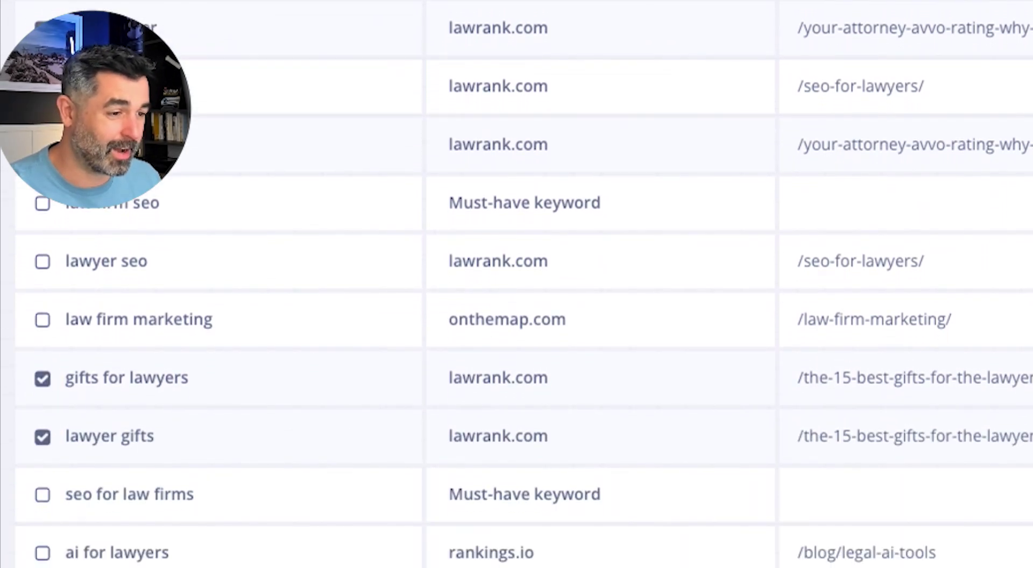
scroll(517, 284, down, 10)
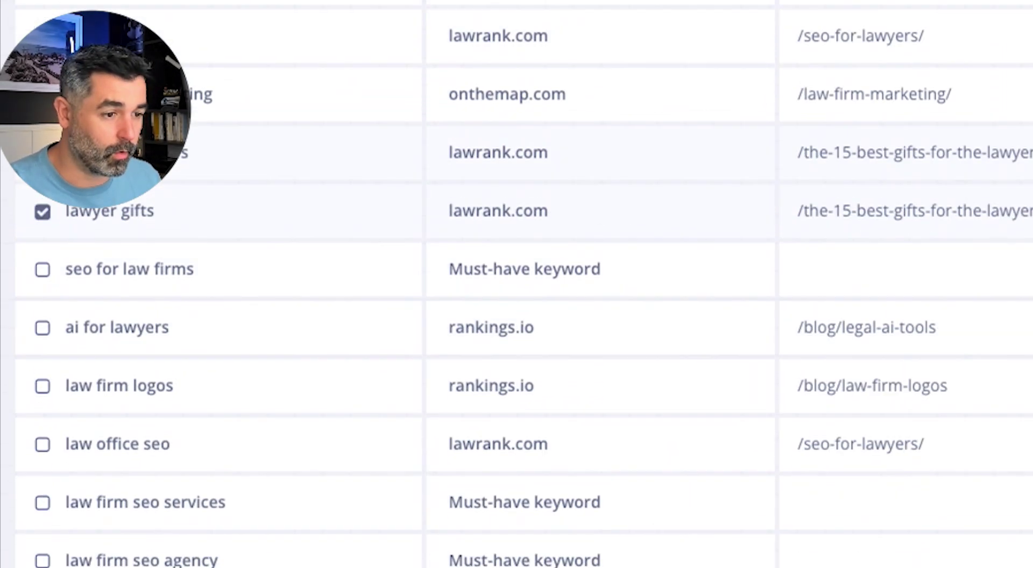
scroll(40, 348, down, 4)
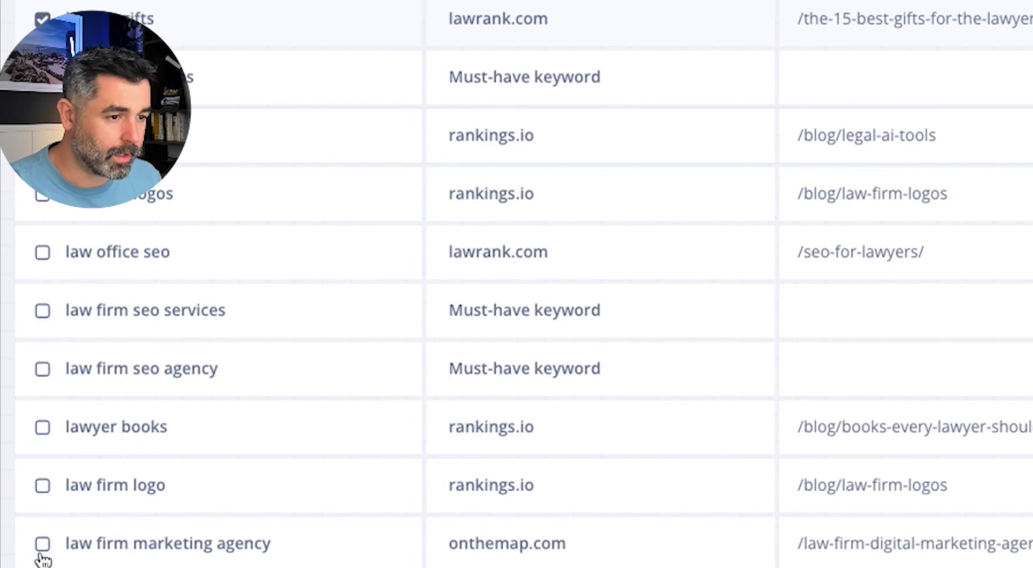
click(43, 428)
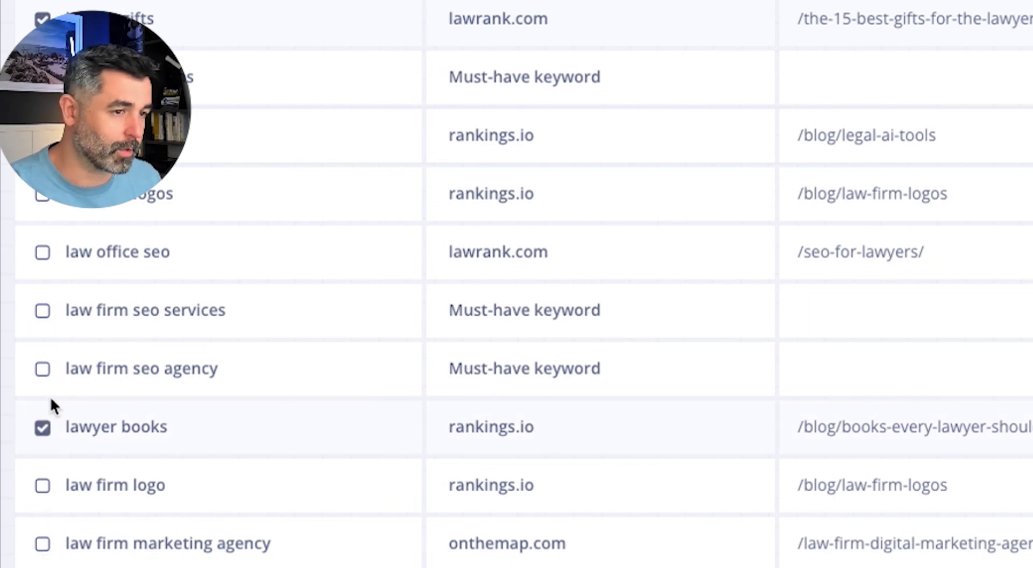
scroll(51, 401, up, 1)
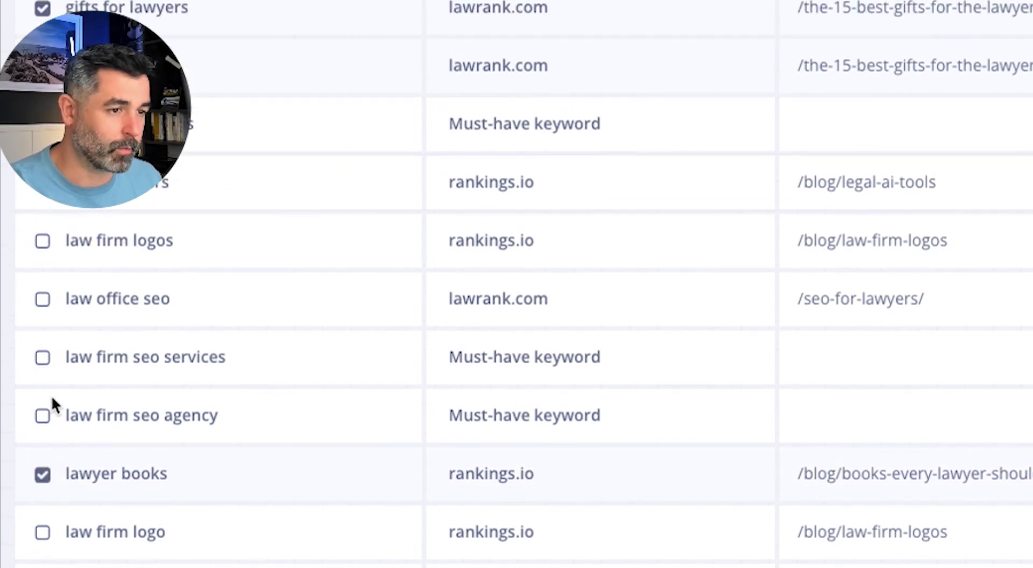
click(42, 300)
scroll(166, 300, up, 15)
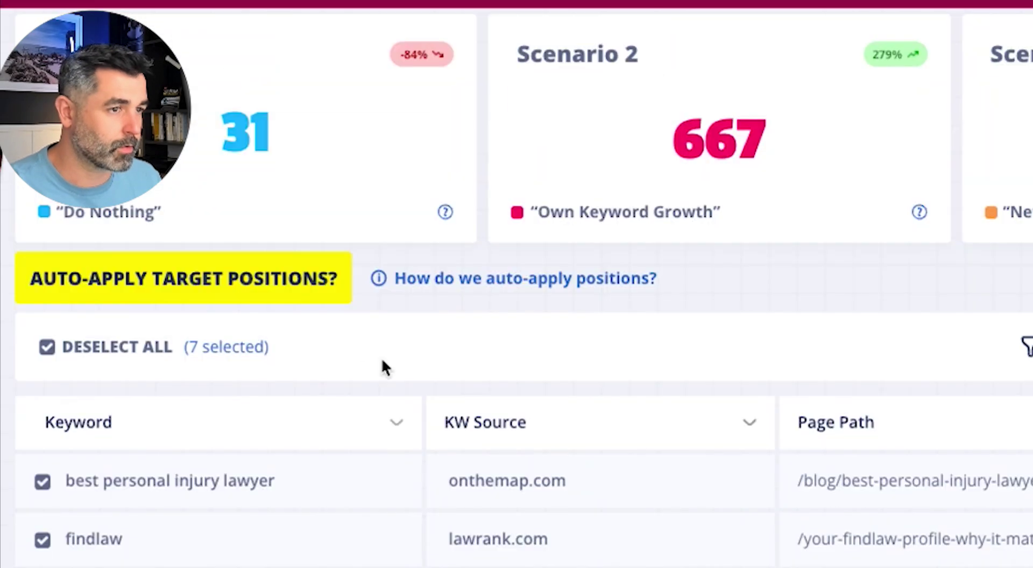
click(227, 356)
click(574, 206)
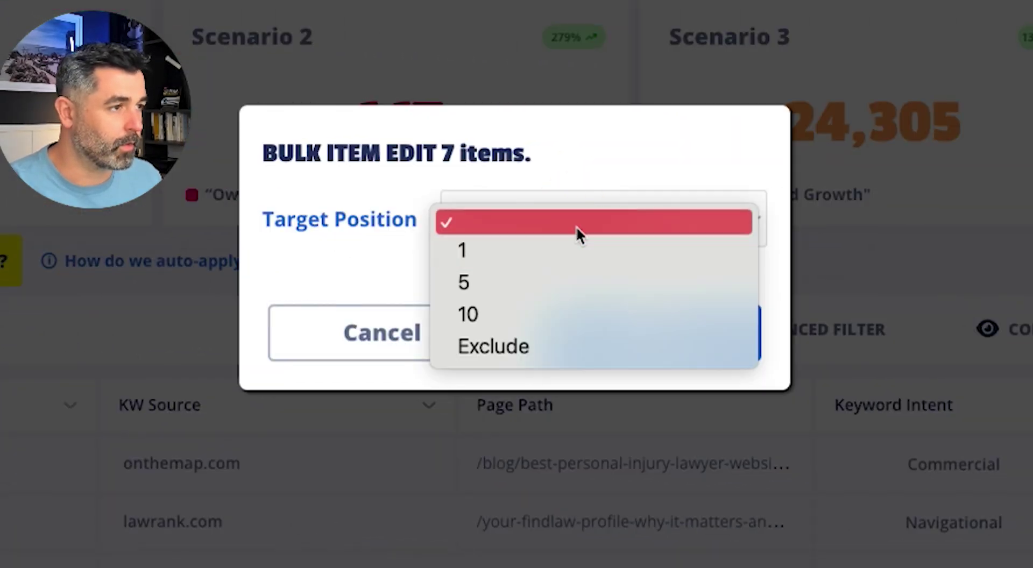
click(567, 346)
click(613, 340)
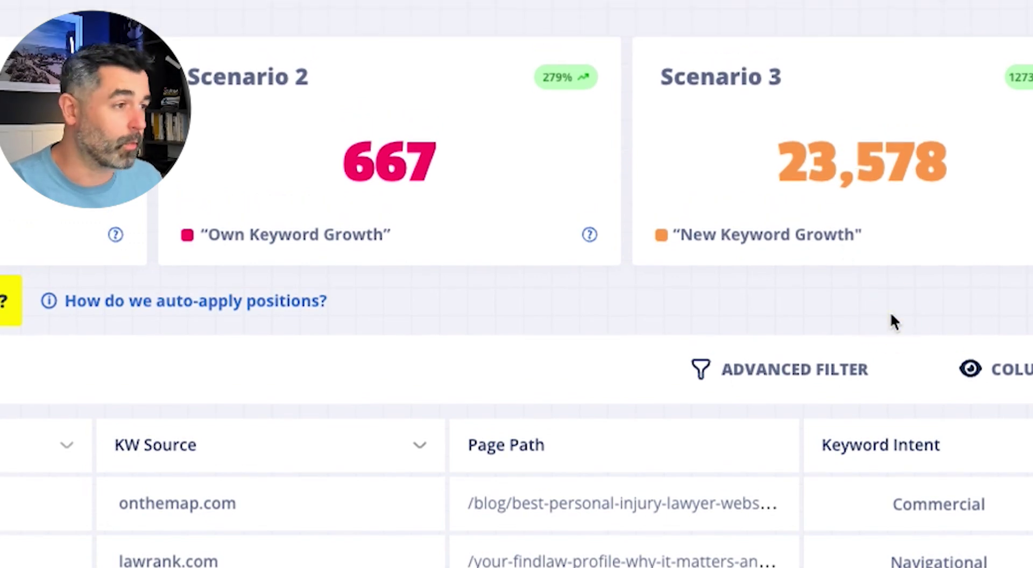
- Compare the projected traffic totals of Scenario 2 "Own Keyword Growth" and Scenario 3 "New Keyword Growth"
drag(940, 176, 781, 186)
click(808, 180)
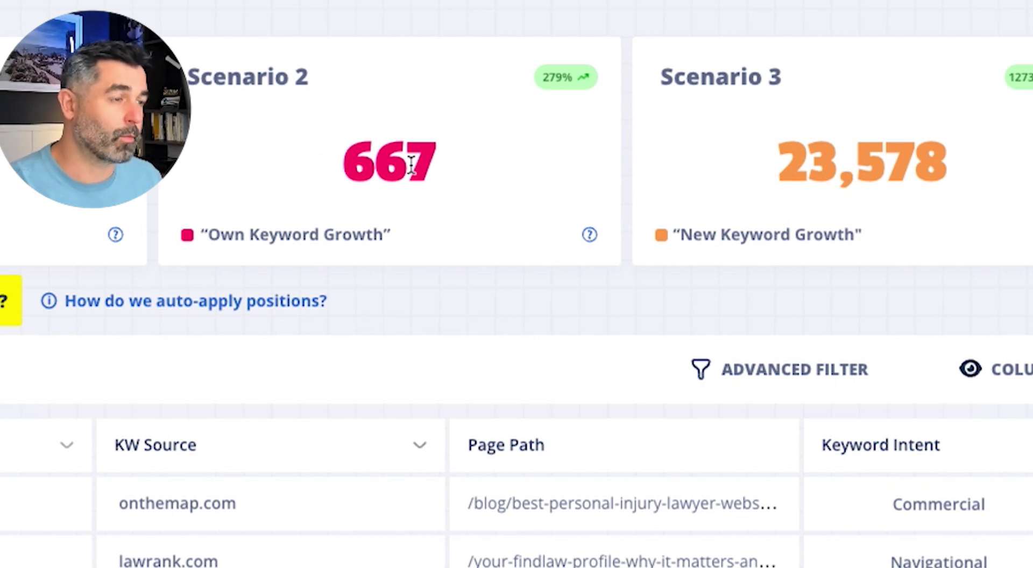
drag(446, 156, 343, 157)
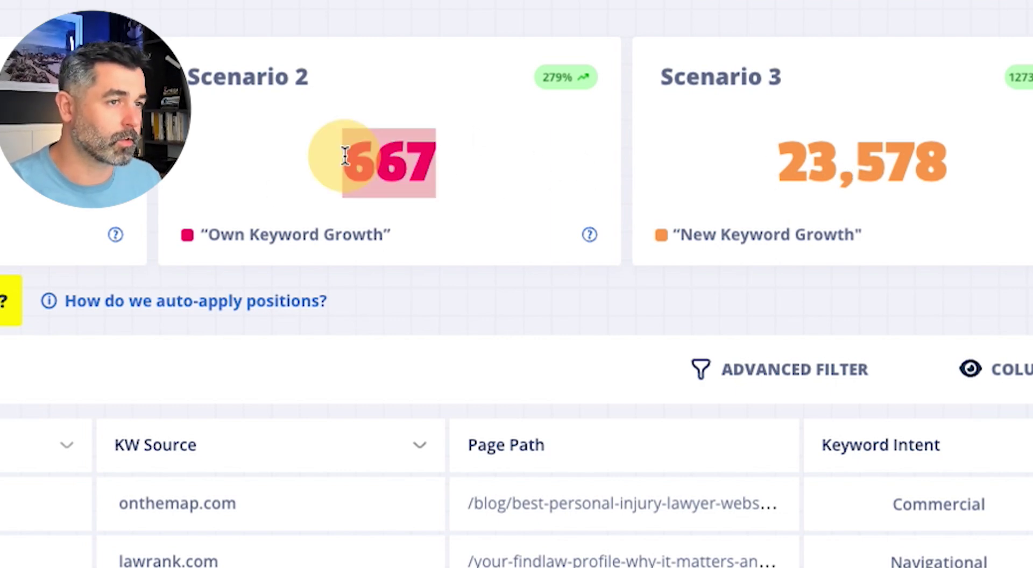
drag(976, 153, 697, 157)
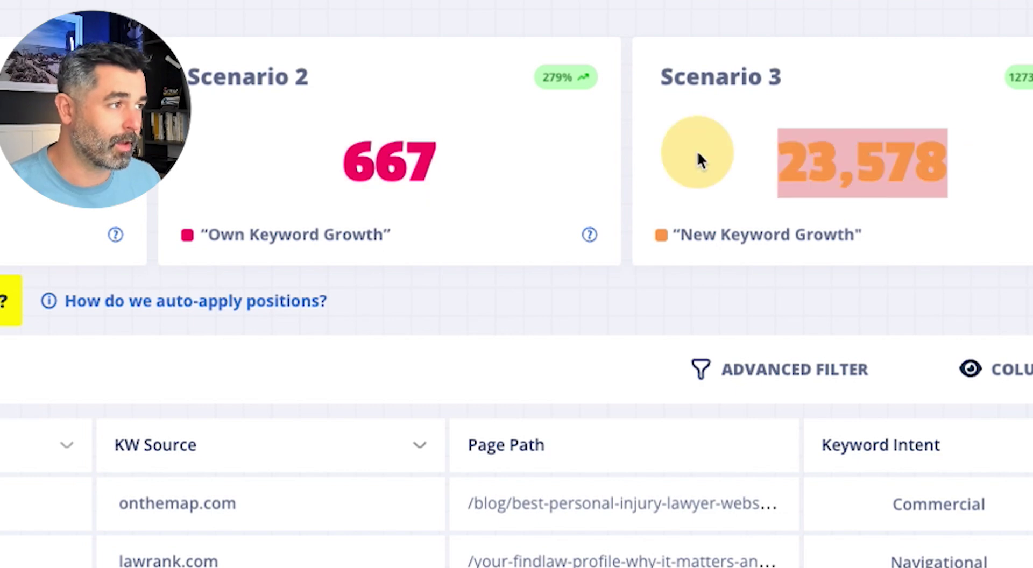
click(889, 156)
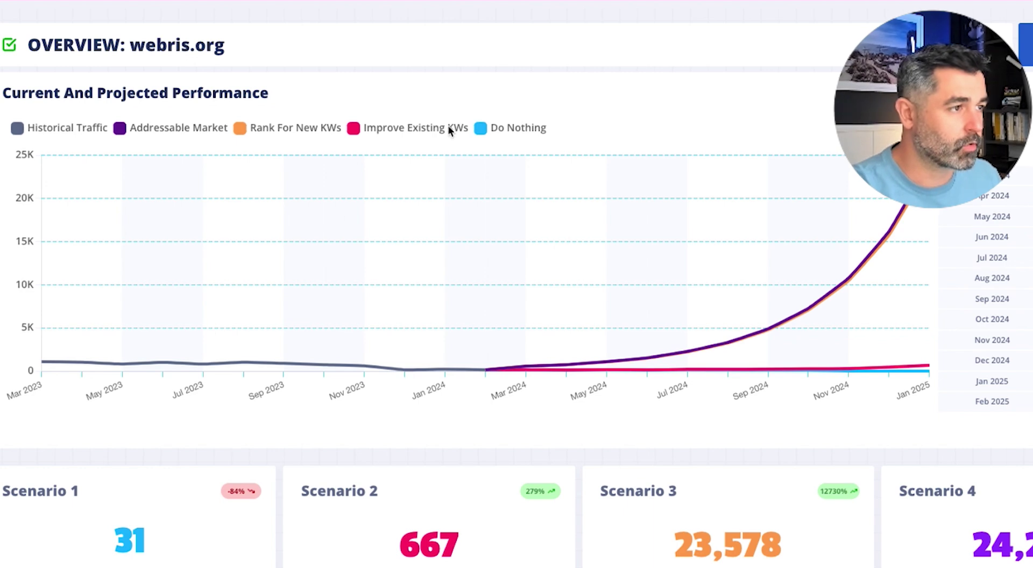
- Hide all projection lines in the webris.org overview chart, and show only Do Nothing again beside Historical Traffic
click(172, 128)
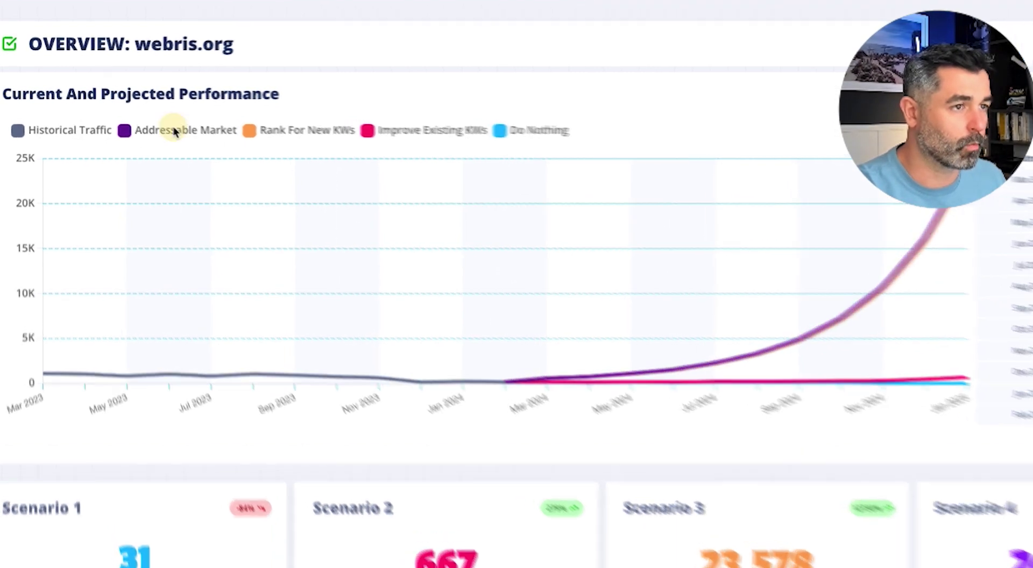
click(293, 128)
click(384, 128)
click(694, 161)
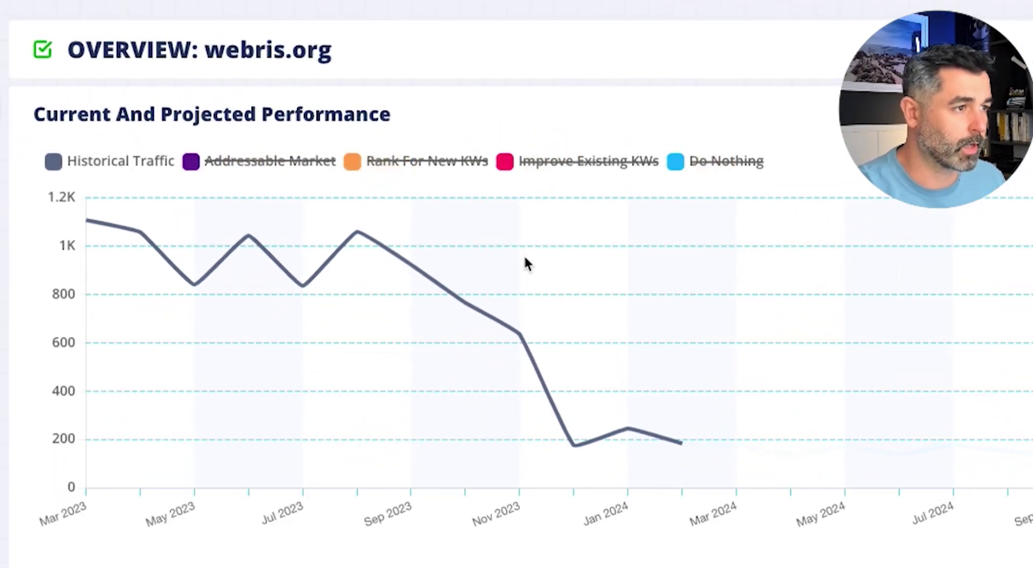
click(694, 161)
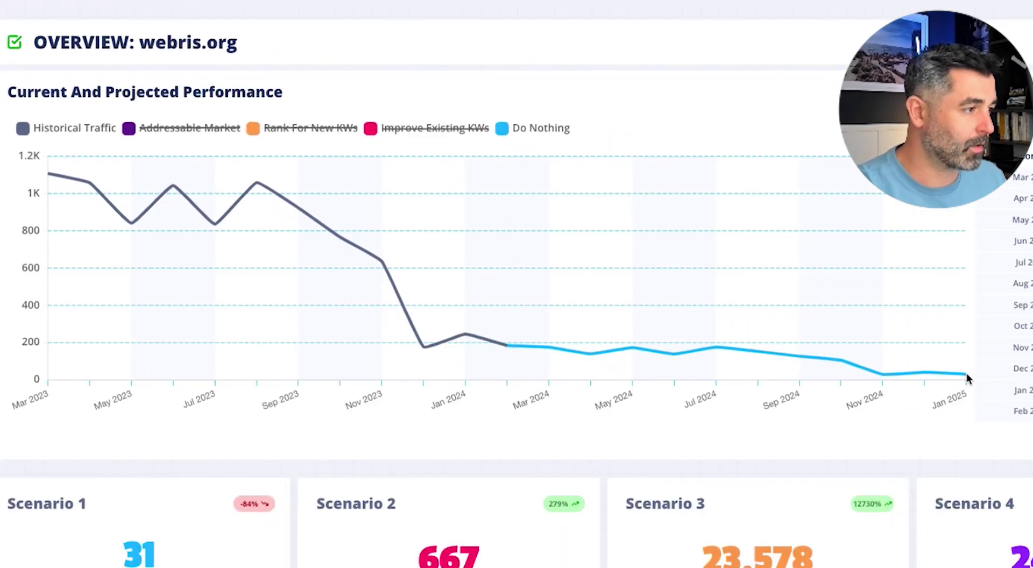
- Show the Improve Existing KWs, Rank For New KWs and Addressable Market lines in the performance chart again, inspecting the January 2025 projection
click(452, 128)
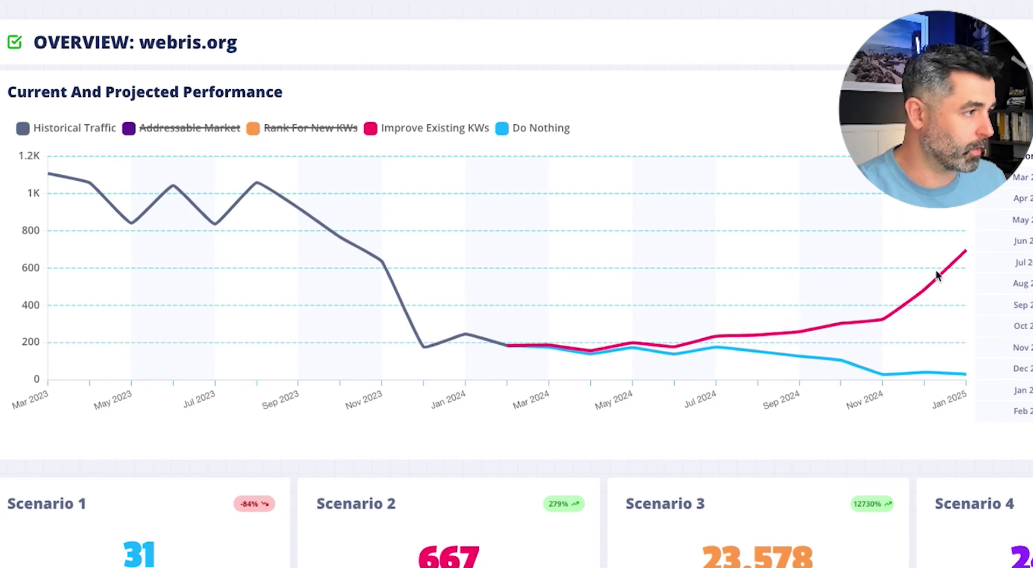
mouse_move(965, 253)
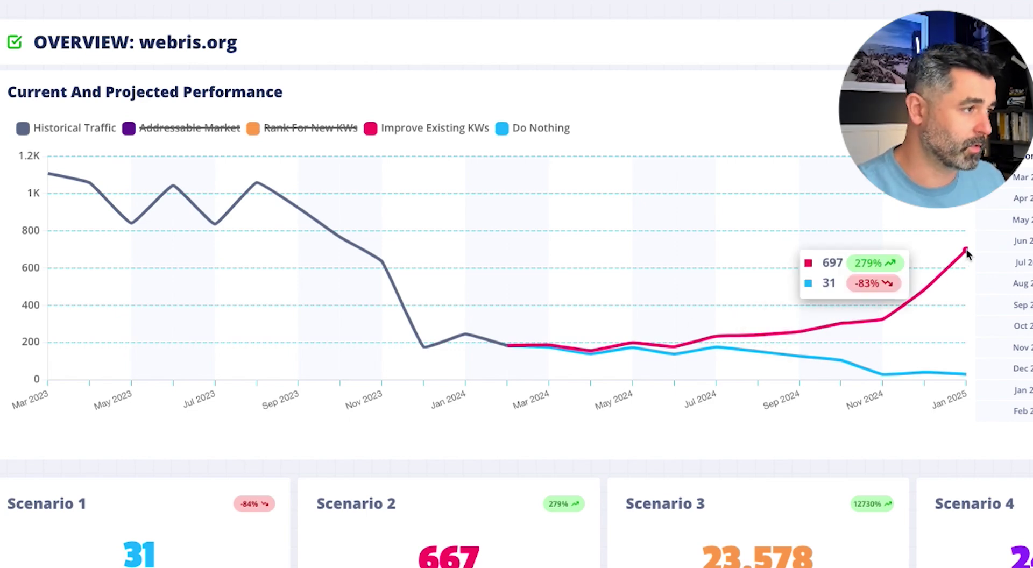
click(303, 130)
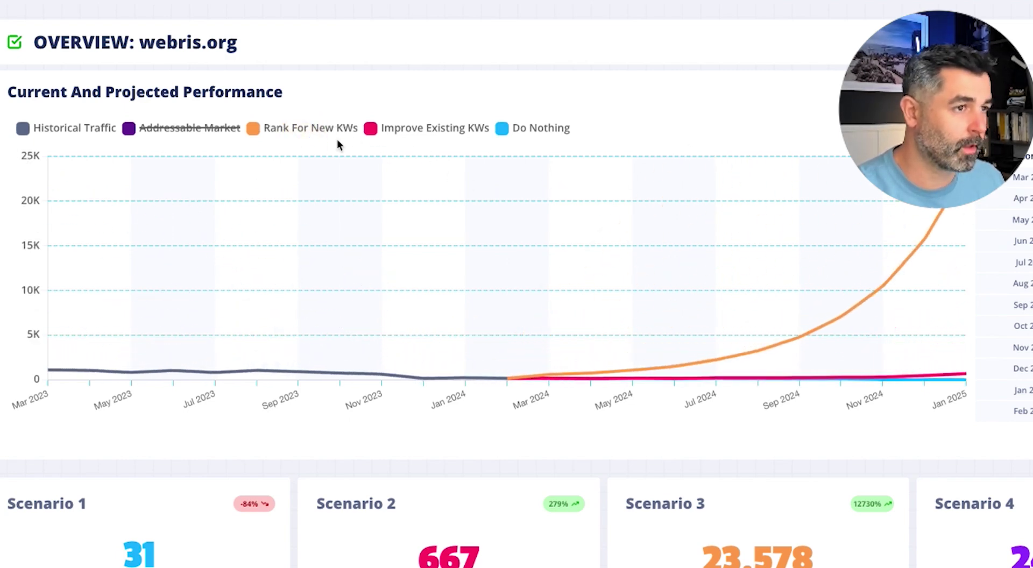
click(185, 128)
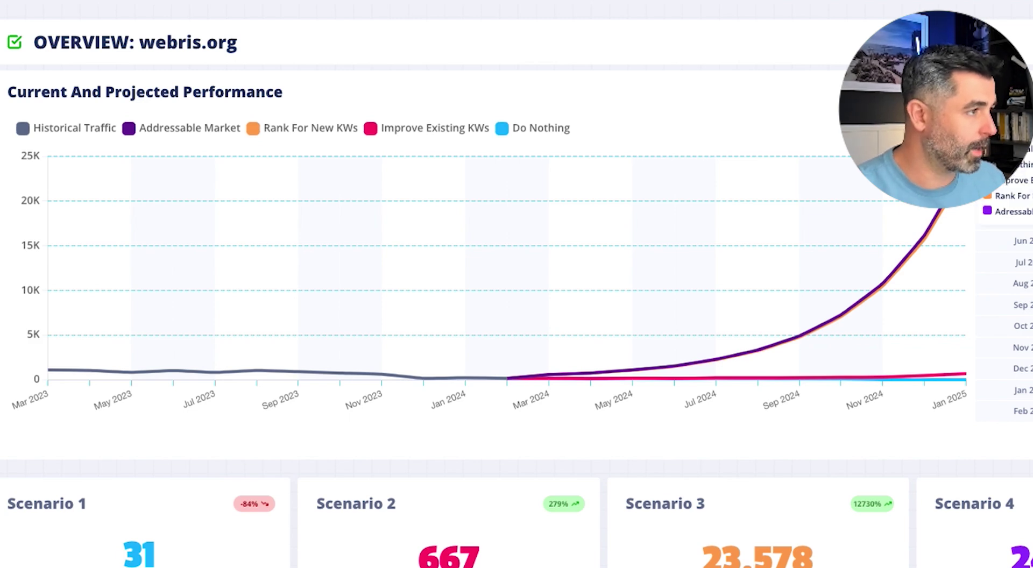
- Review the Existing Targets table by landing page, switch it to keywords, and return it to landing pages
scroll(231, 362, down, 3)
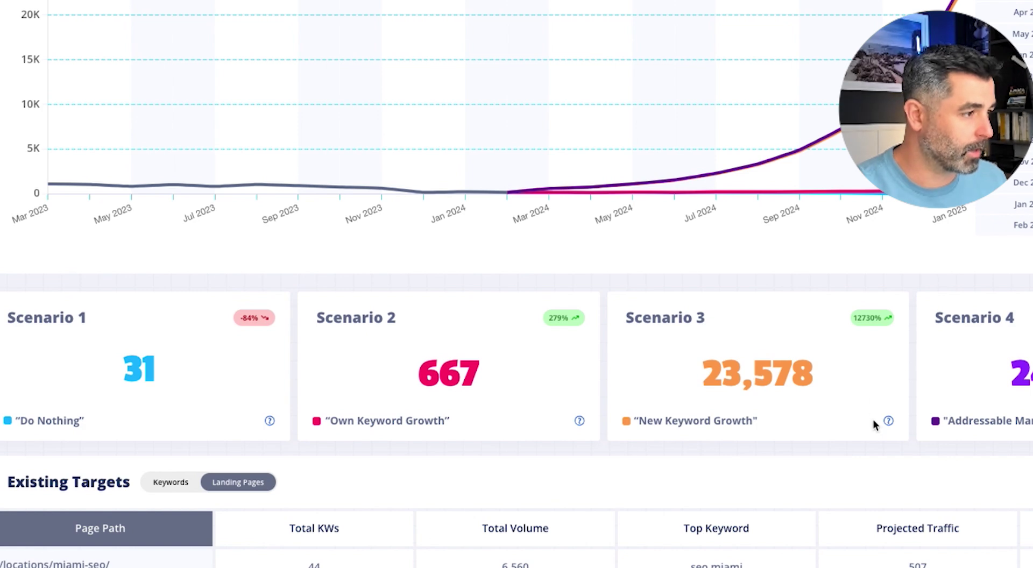
scroll(834, 401, down, 8)
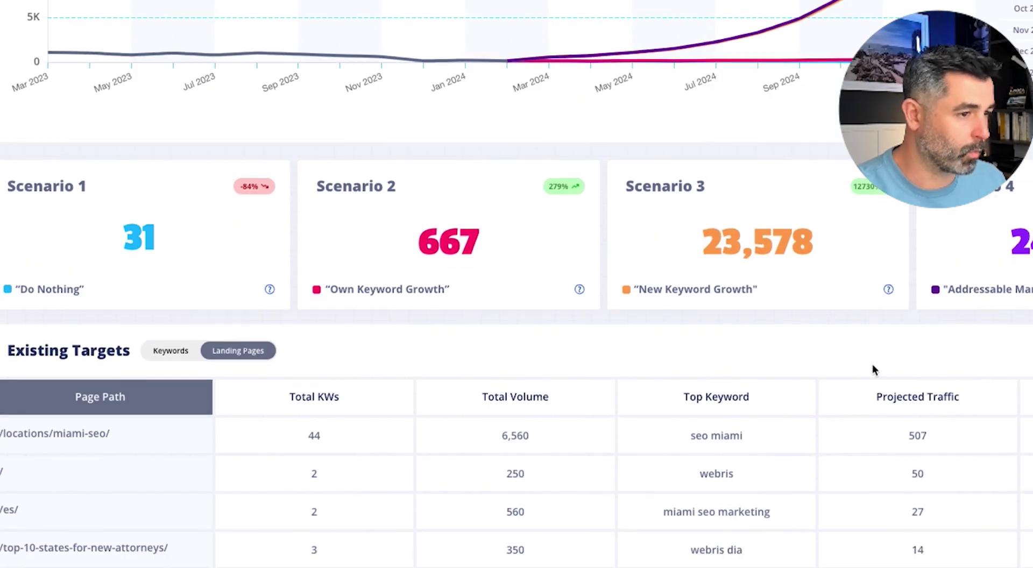
scroll(867, 345, up, 2)
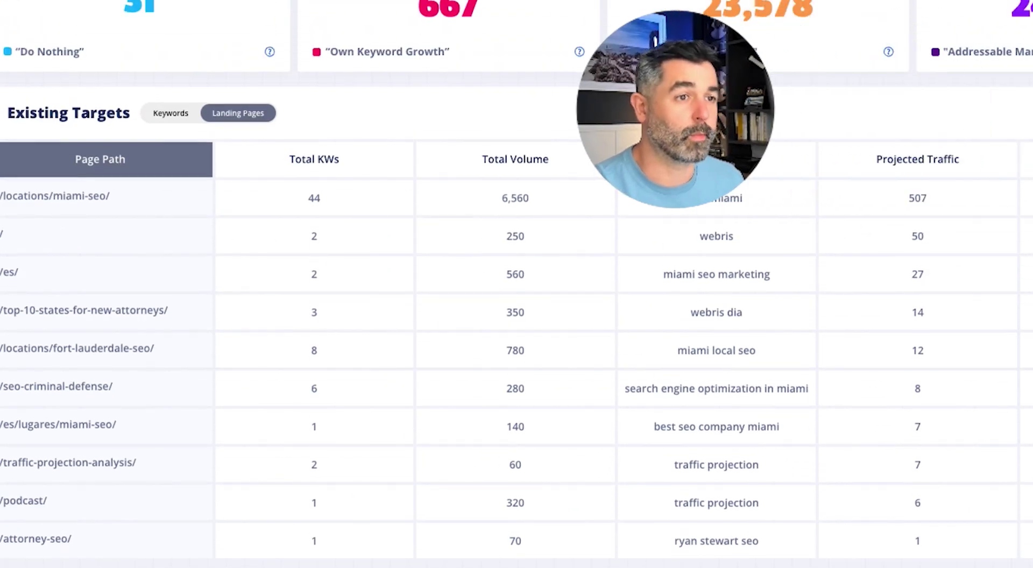
scroll(496, 143, up, 1)
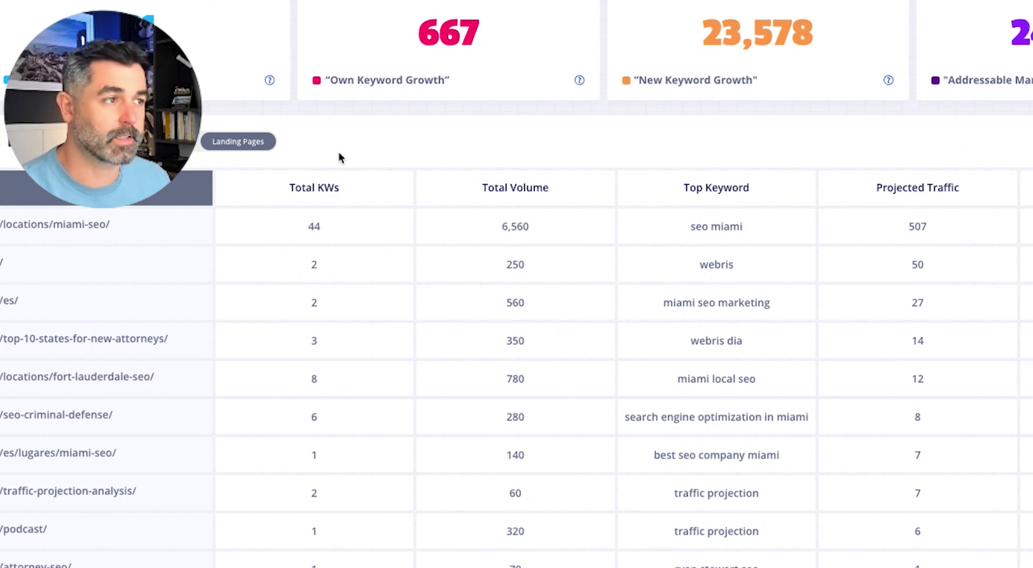
scroll(339, 156, up, 2)
scroll(328, 189, down, 1)
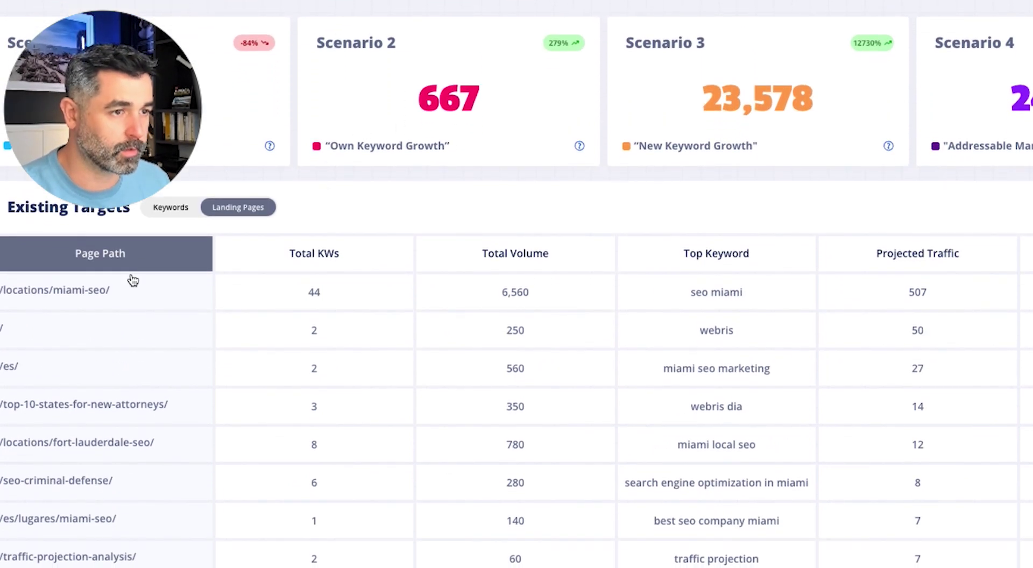
click(161, 211)
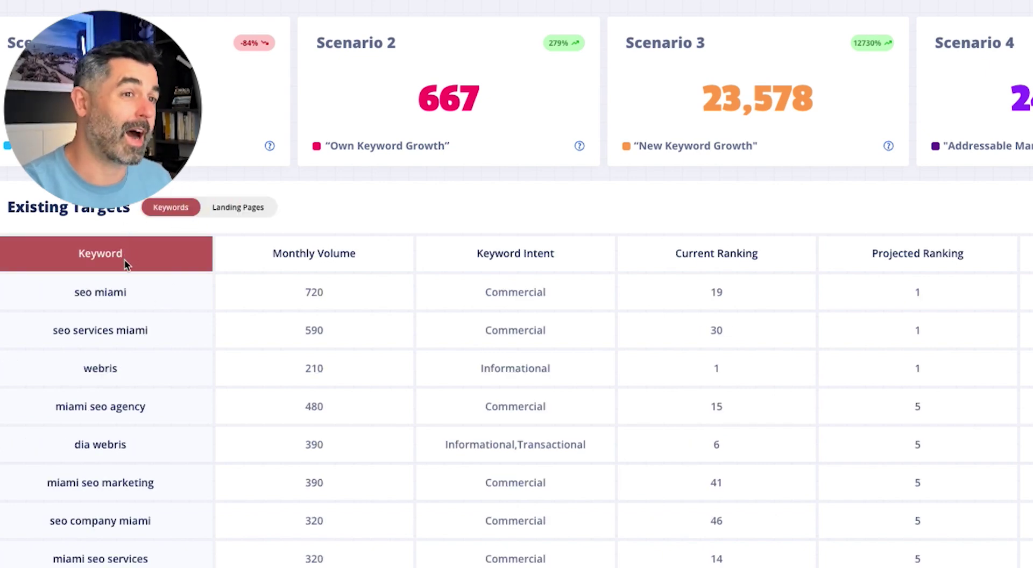
scroll(112, 349, down, 1)
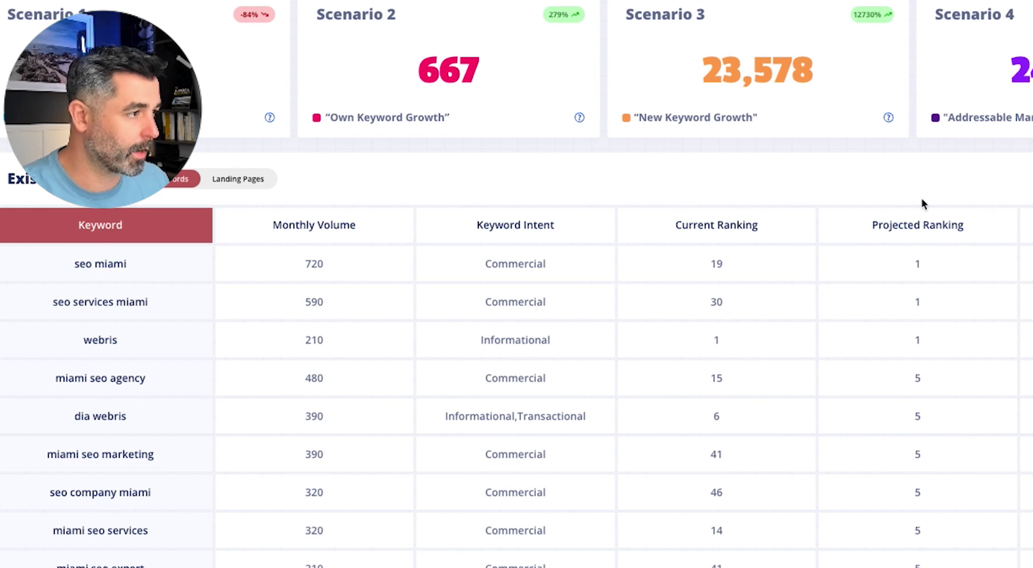
click(237, 180)
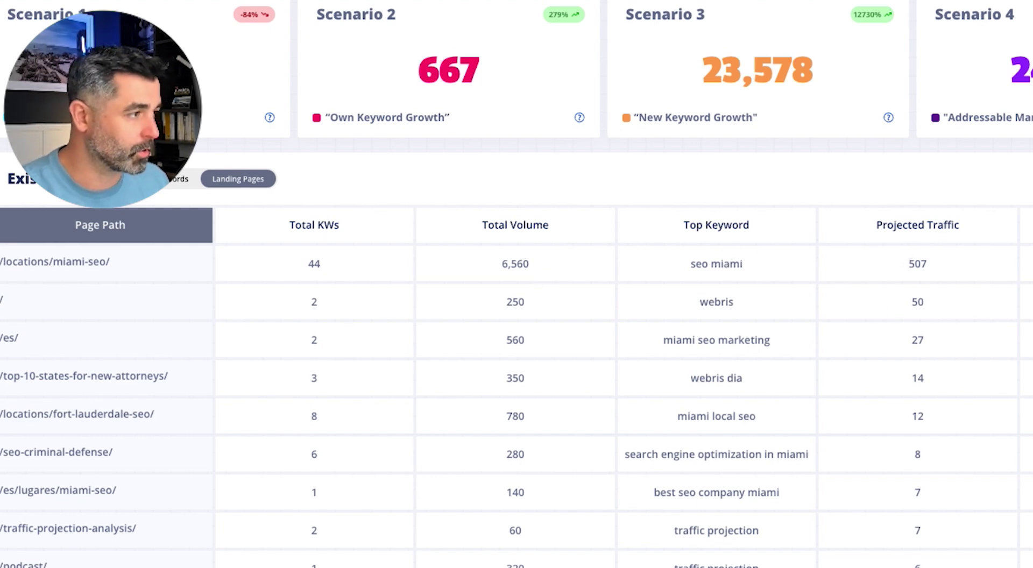
- Review the New Opportunities table by landing page and switch it to the keywords view
scroll(517, 323, down, 8)
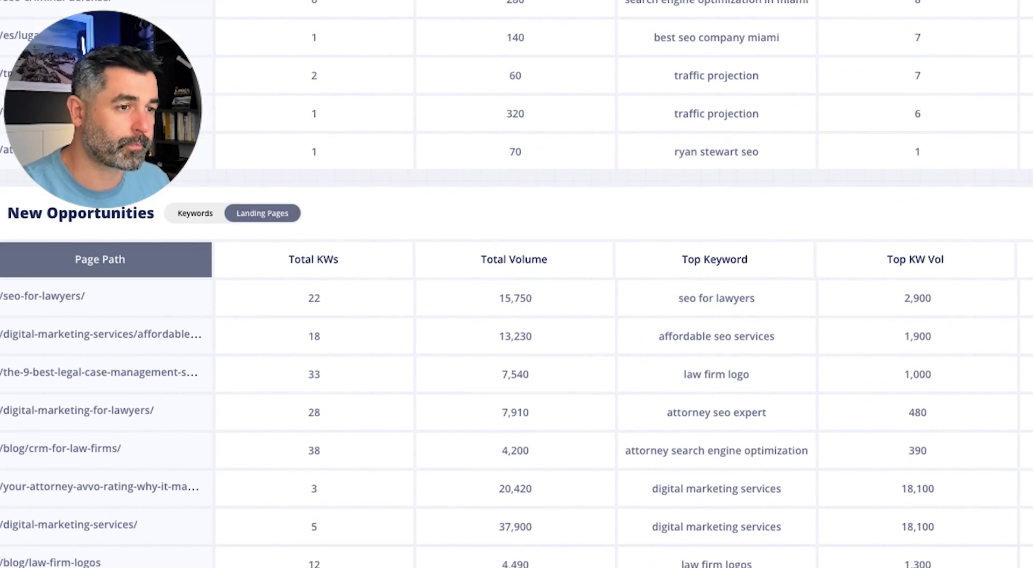
scroll(517, 323, down, 2)
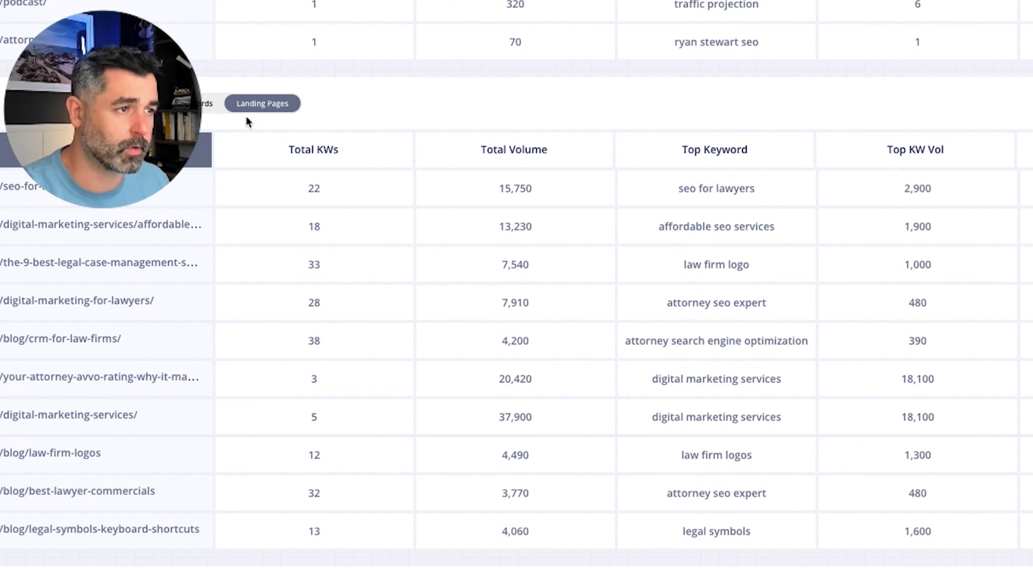
click(207, 103)
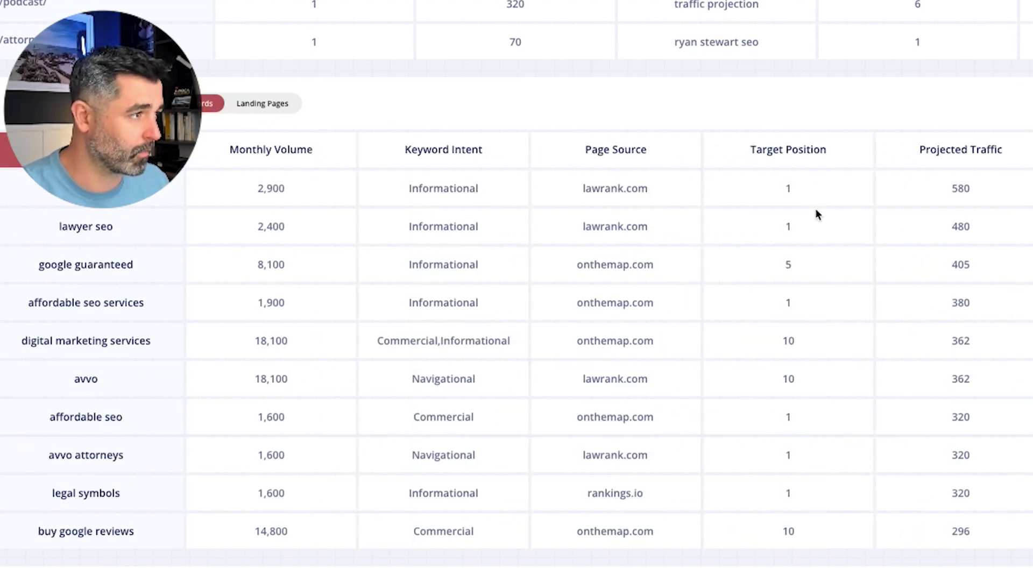
- Return the New Opportunities table to the landing pages view and review the Top "Must Have" Keywords table
click(269, 102)
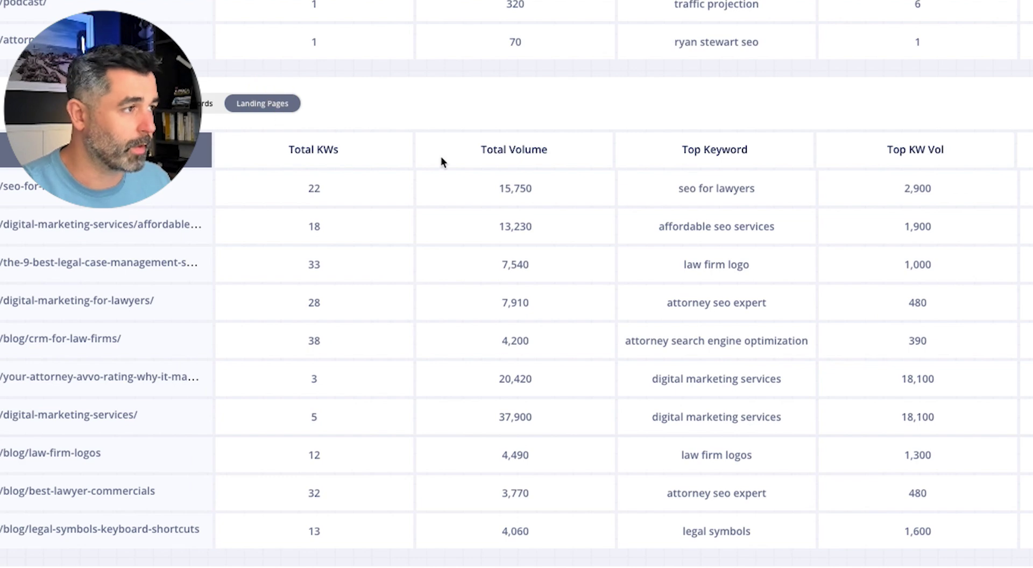
scroll(866, 232, down, 4)
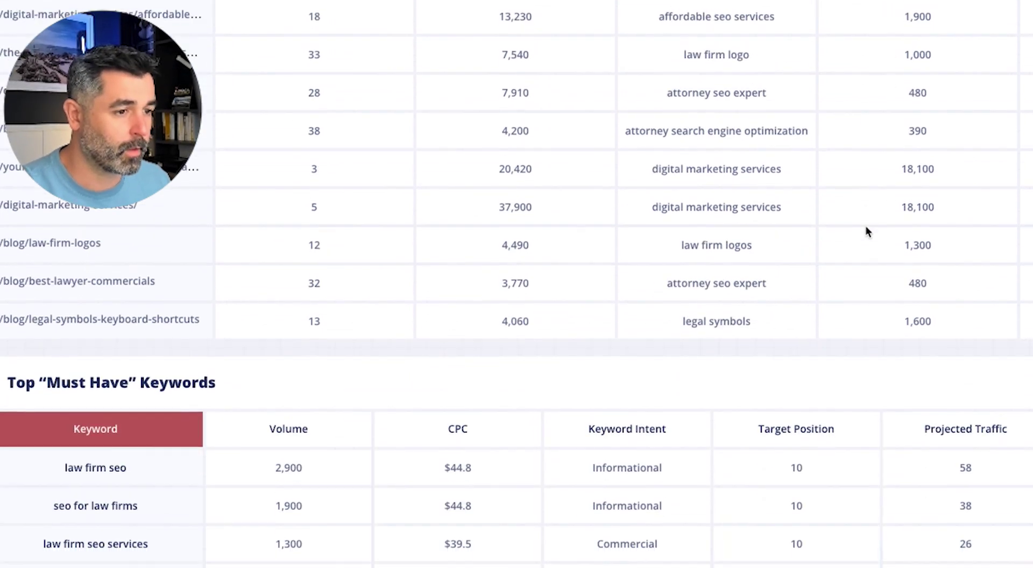
scroll(866, 231, down, 5)
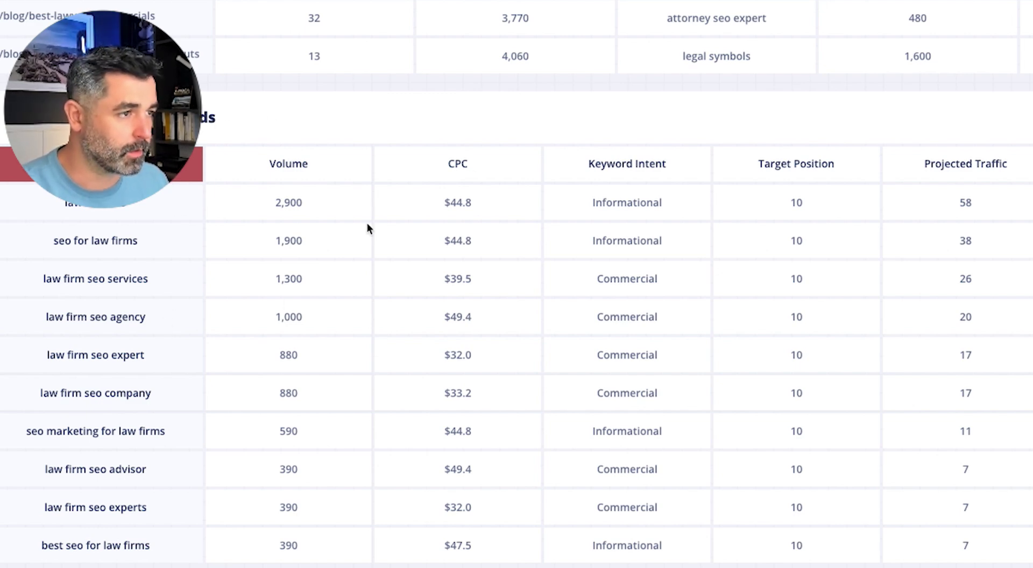
scroll(672, 215, down, 3)
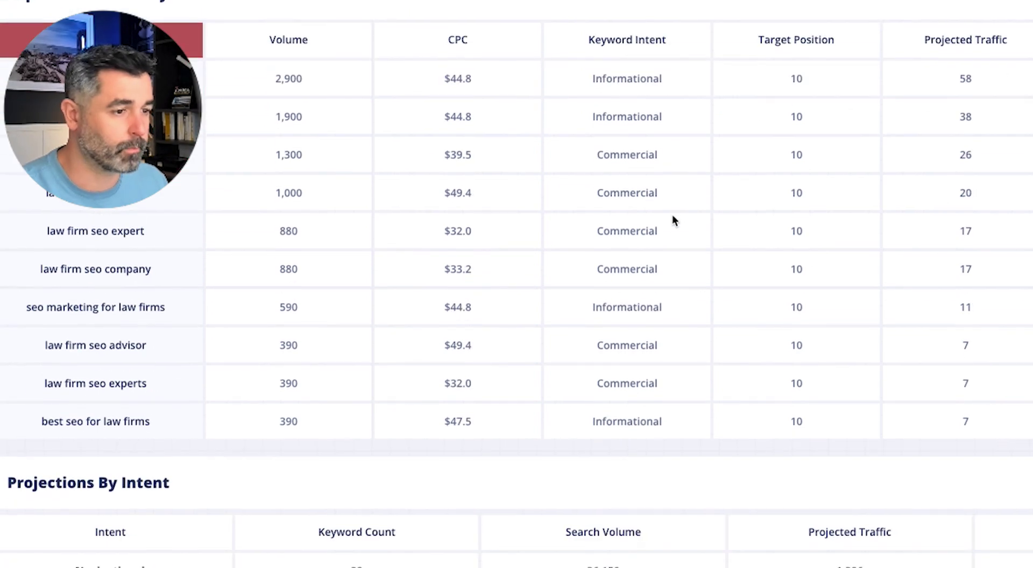
- Review the Projections By Intent table and the intent charts, and return to the forecast chart and scenario cards
scroll(672, 218, down, 7)
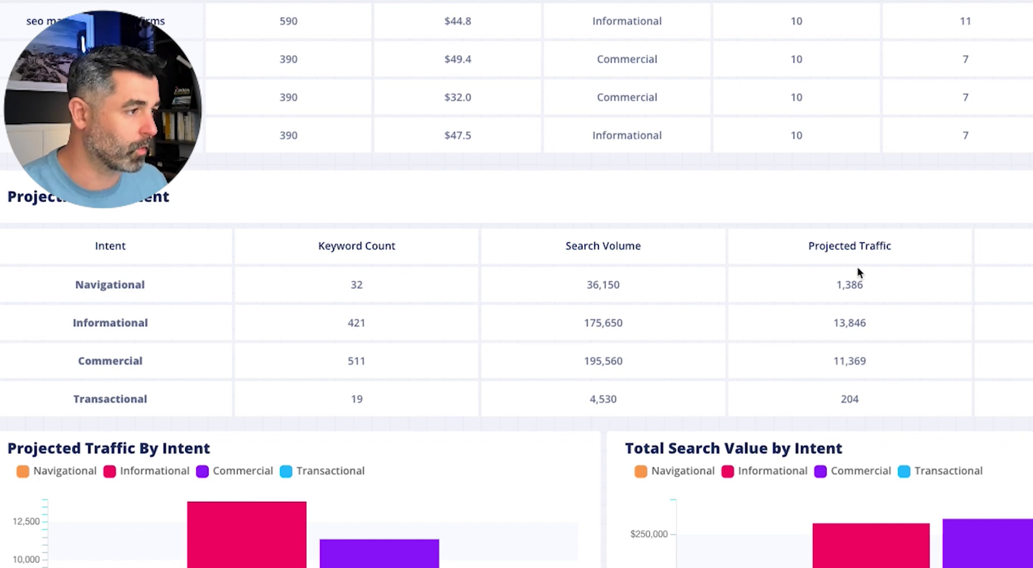
scroll(833, 364, down, 2)
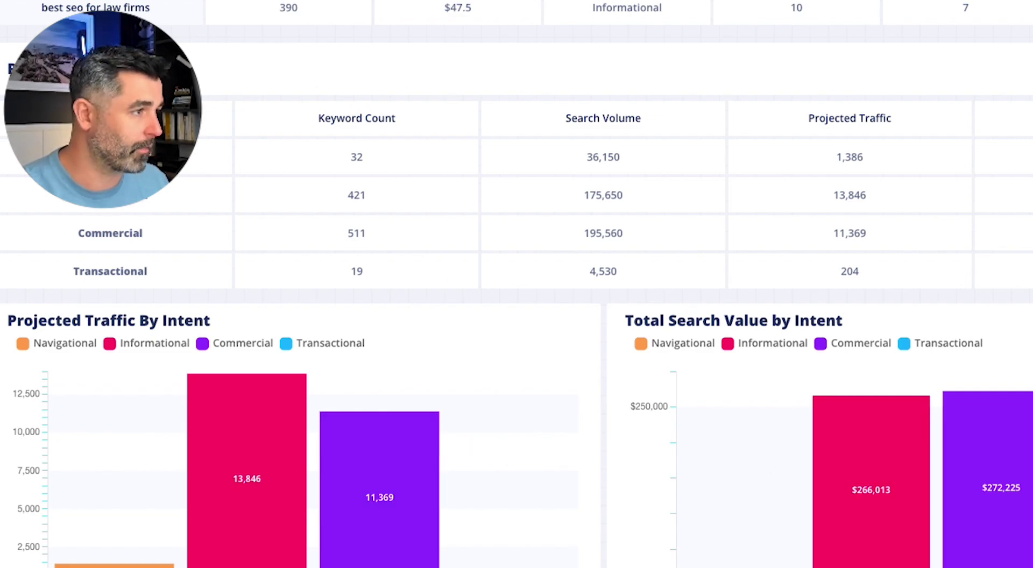
scroll(516, 284, up, 20)
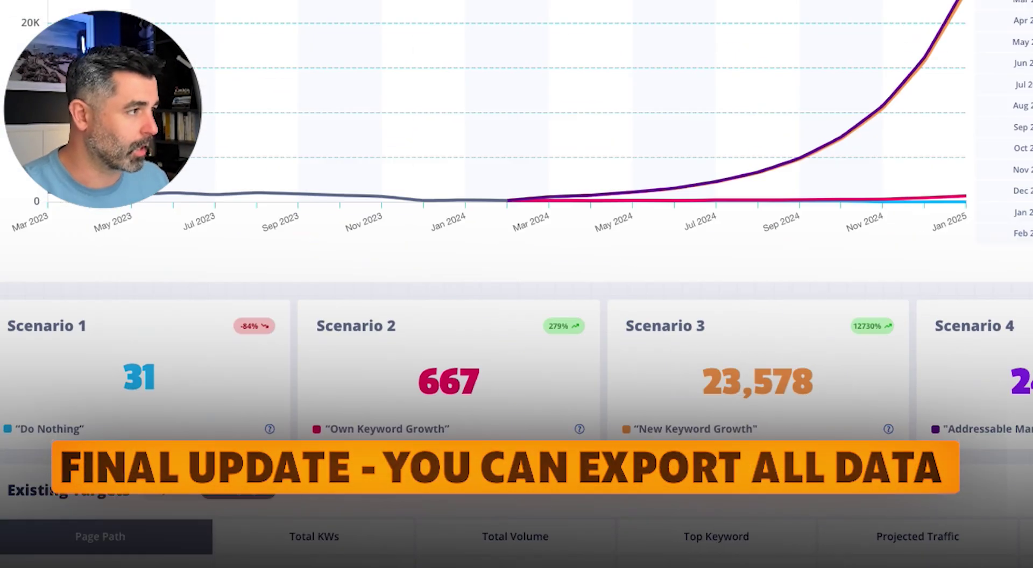
scroll(516, 284, up, 3)
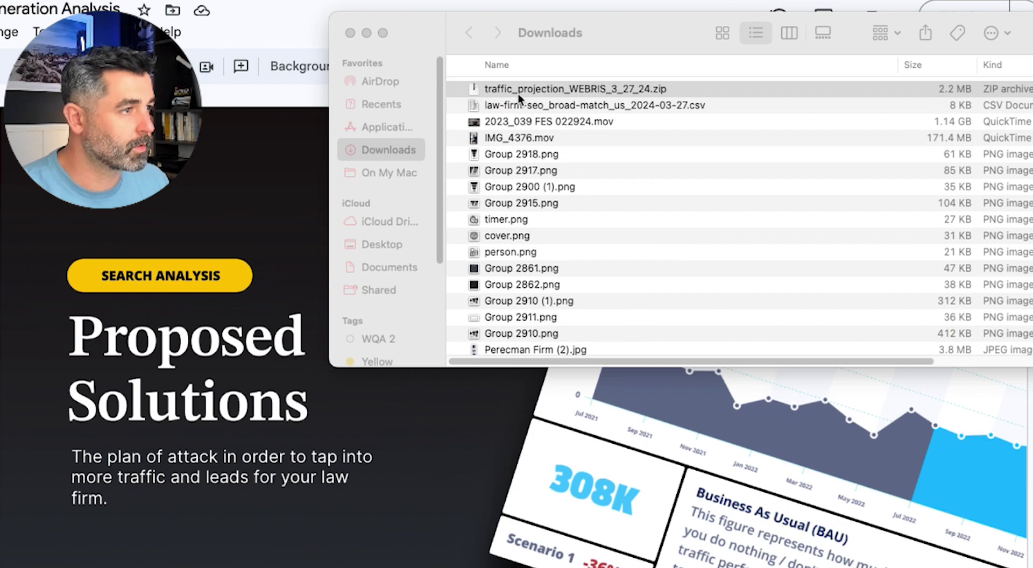
- In Finder's Downloads folder, extract traffic_projection_WEBRIS_3_27_24.zip and expand the exports 3 folder
double_click(518, 93)
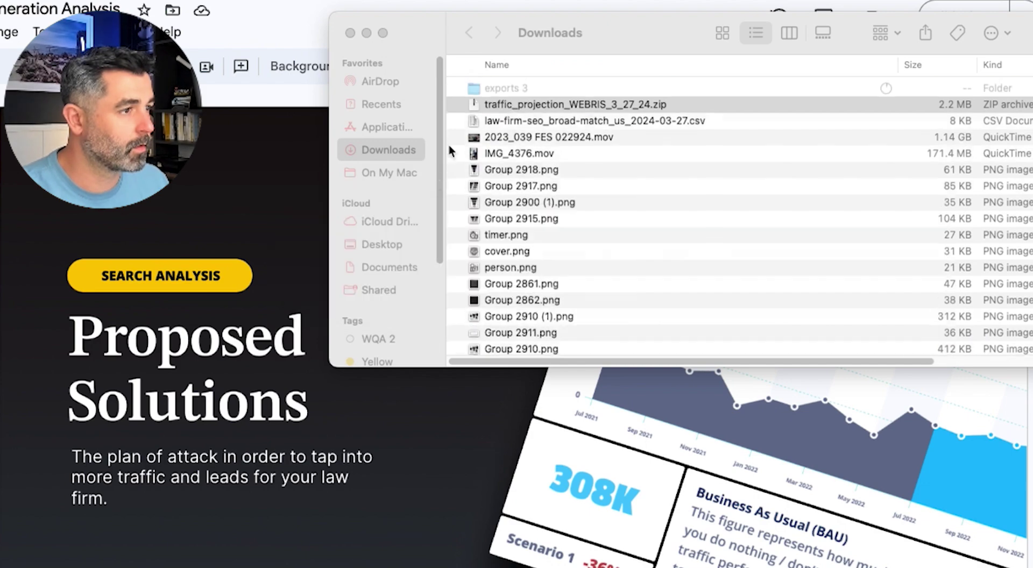
click(462, 91)
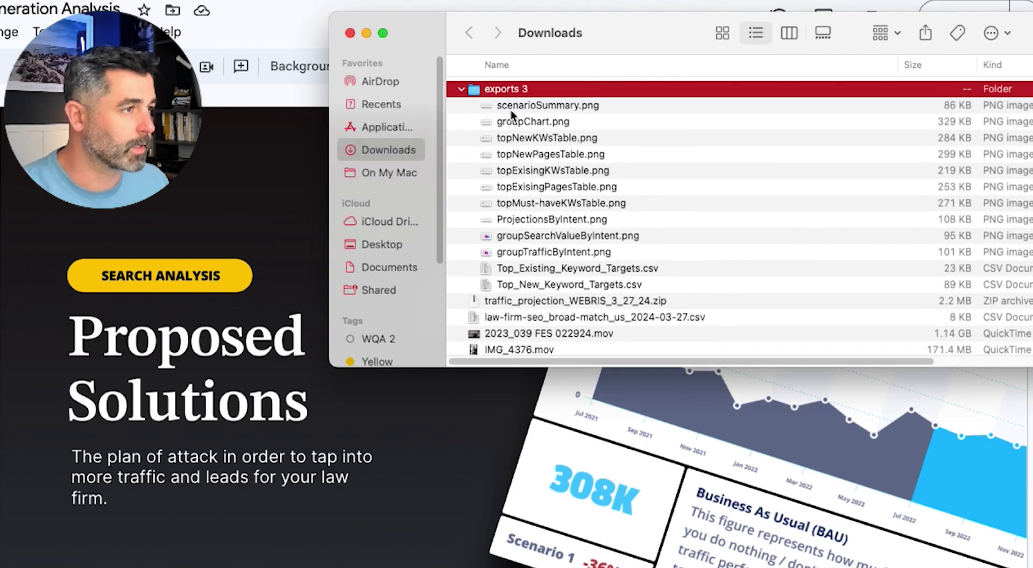
- Preview the exported groupChart.png and the new keyword and page table images, close the preview, and select Top_Existing_Keyword_Targets.csv
key(Down)
key(Down)
key(space)
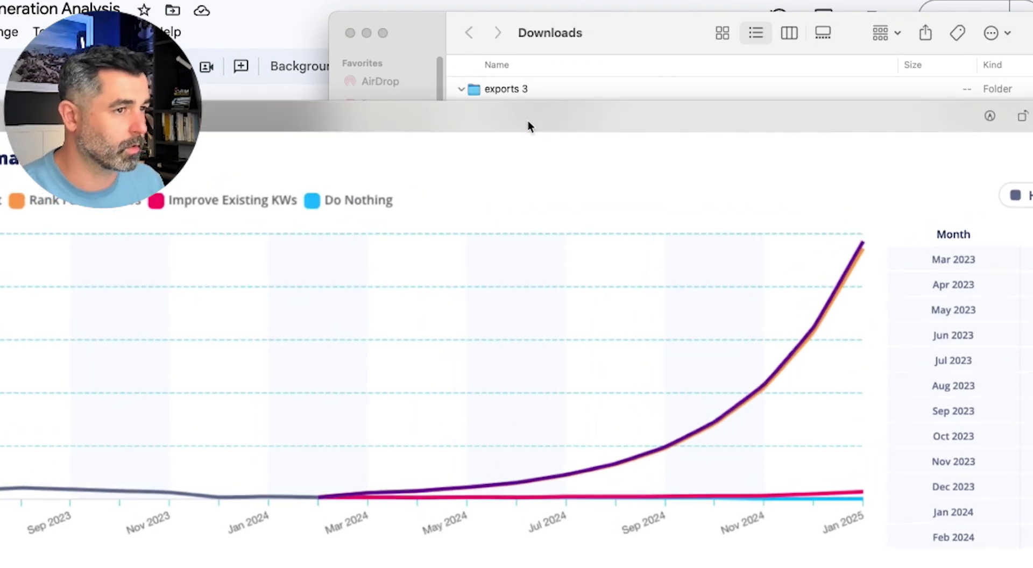
key(Down)
key(Down)
key(space)
click(534, 267)
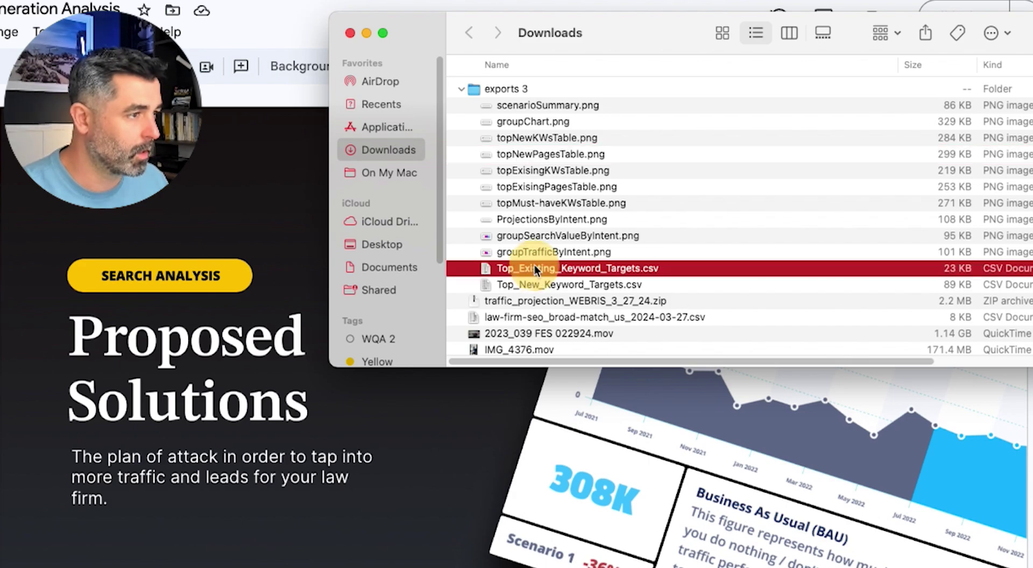